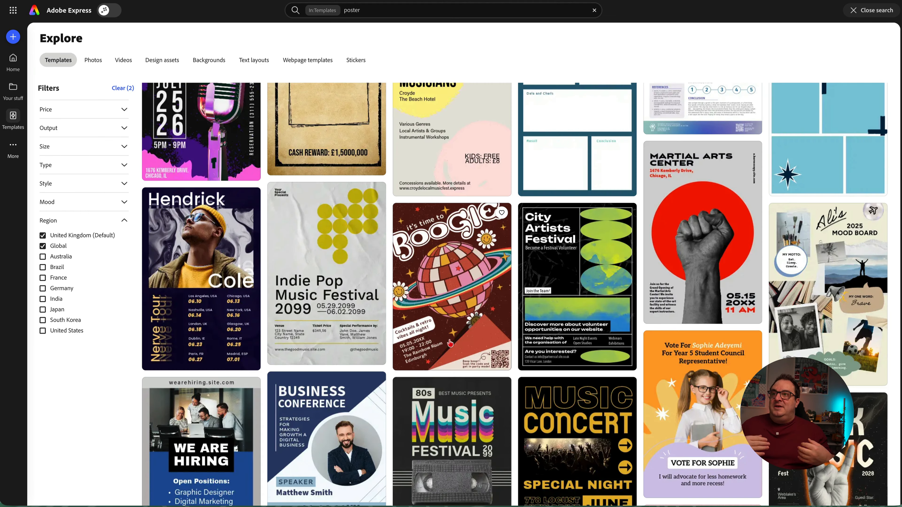
- Browse the poster templates in the search results for design ideas
scroll(450, 343, "down", 6)
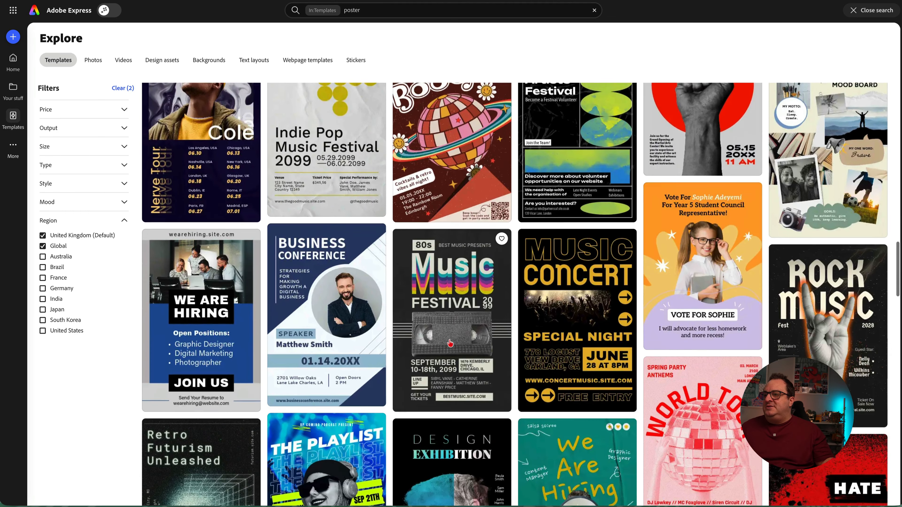
scroll(450, 344, "down", 3)
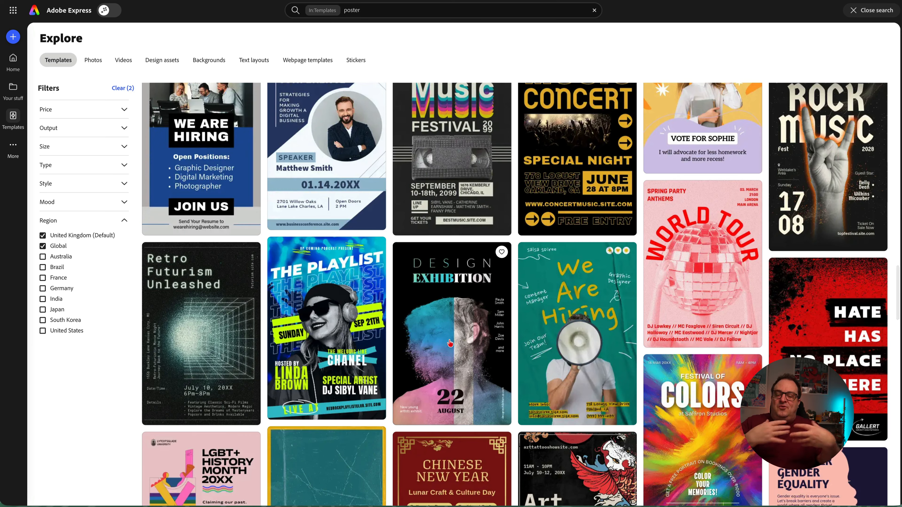
scroll(450, 343, "down", 3)
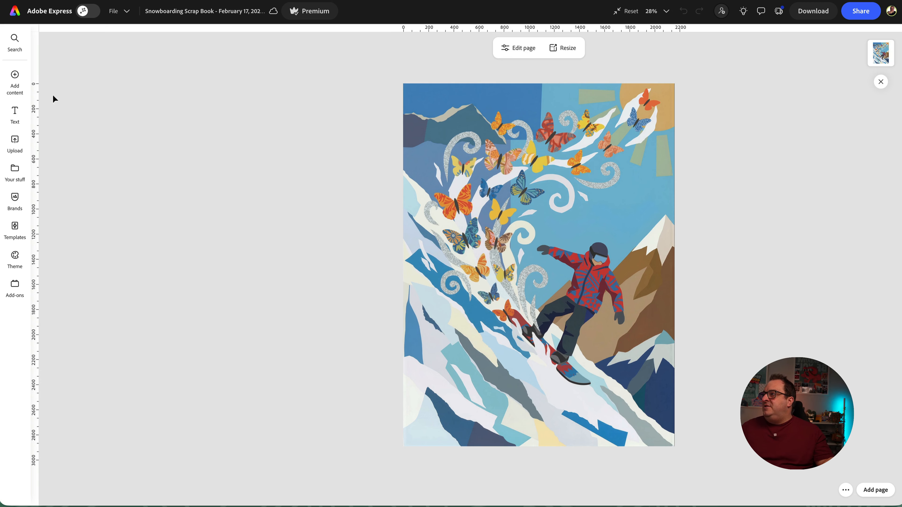
- Add a text box to the snowboarding poster reading "Summit Drift Open 2026"
left_click(16, 113)
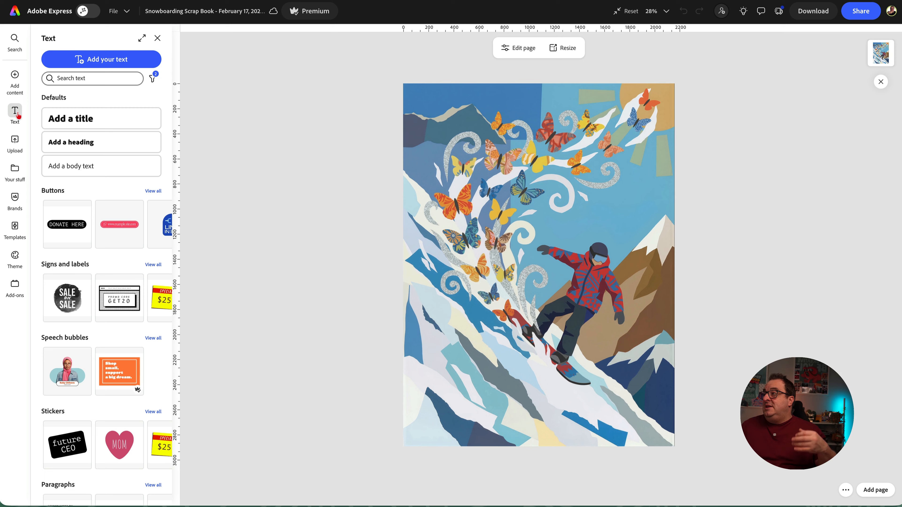
left_click(106, 60)
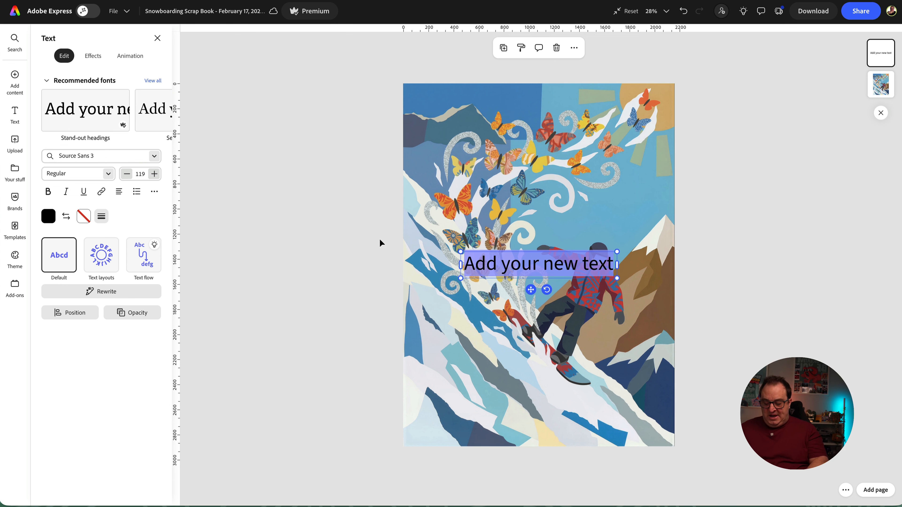
type("Summi")
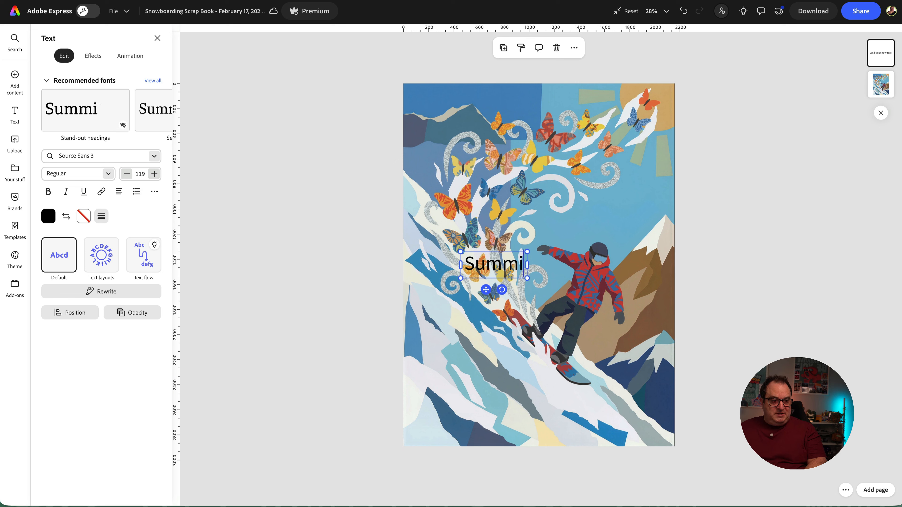
type("t Drift Open 2026")
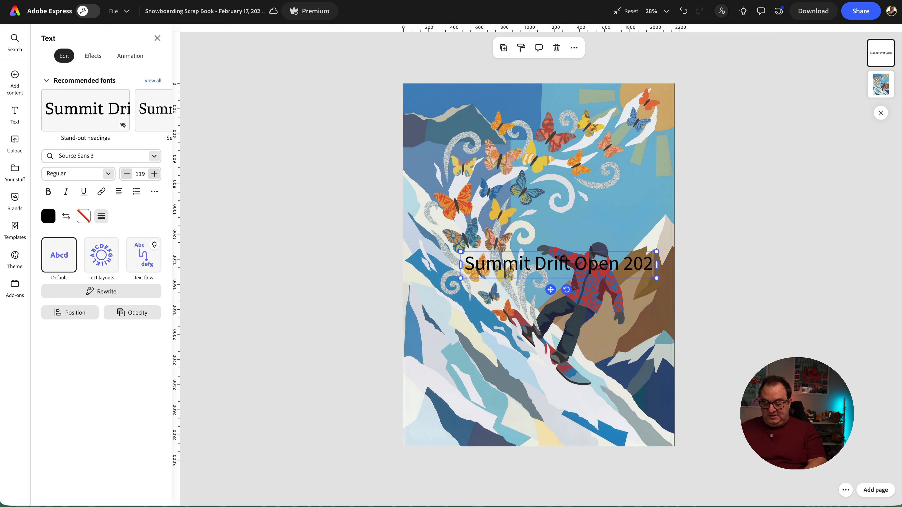
left_click(616, 300)
left_click(573, 271)
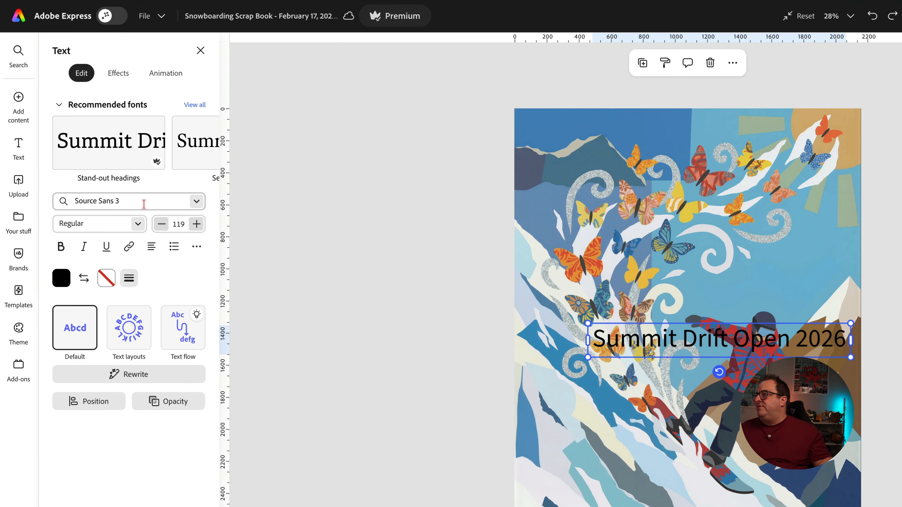
- Search the fonts for "bold" and set the title's font to Eds Market Bold Slant
left_click(113, 157)
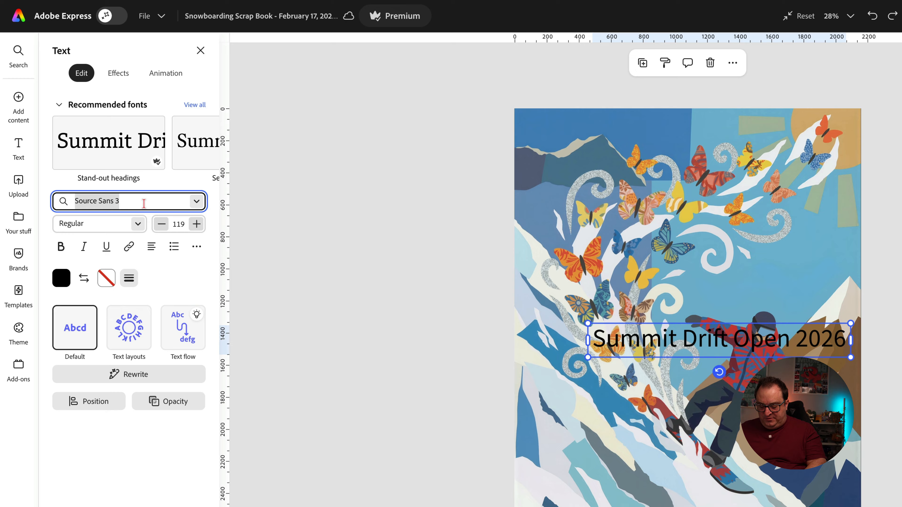
type("bold")
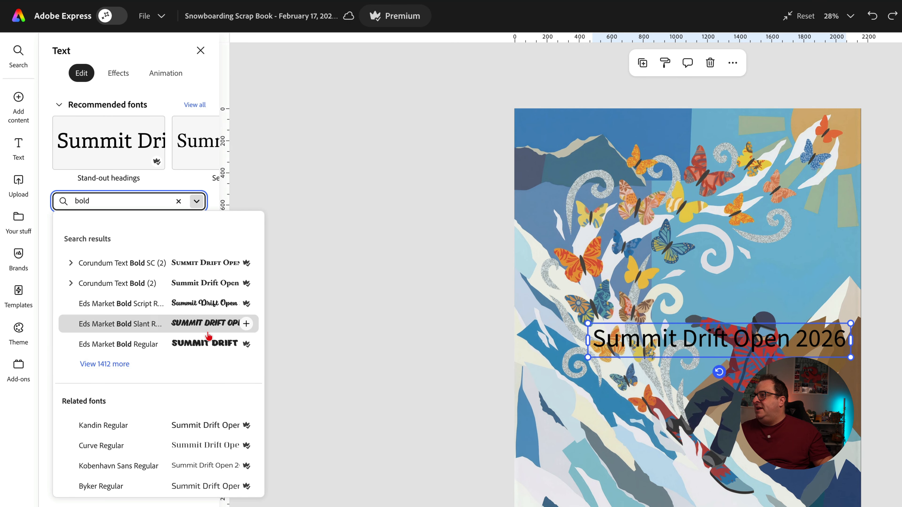
left_click(183, 323)
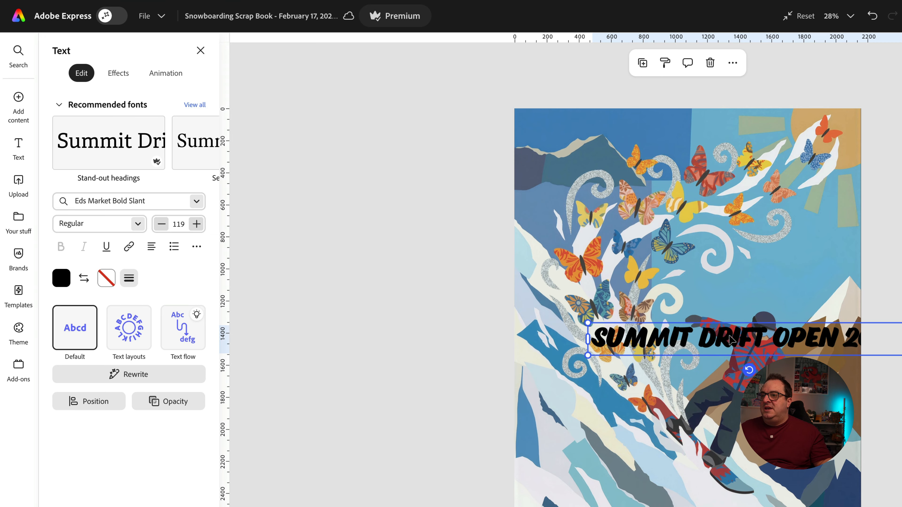
- Wrap the title onto two lines in the upper part of the poster and apply the Dynamic text layout
left_click_drag(731, 338, 676, 207)
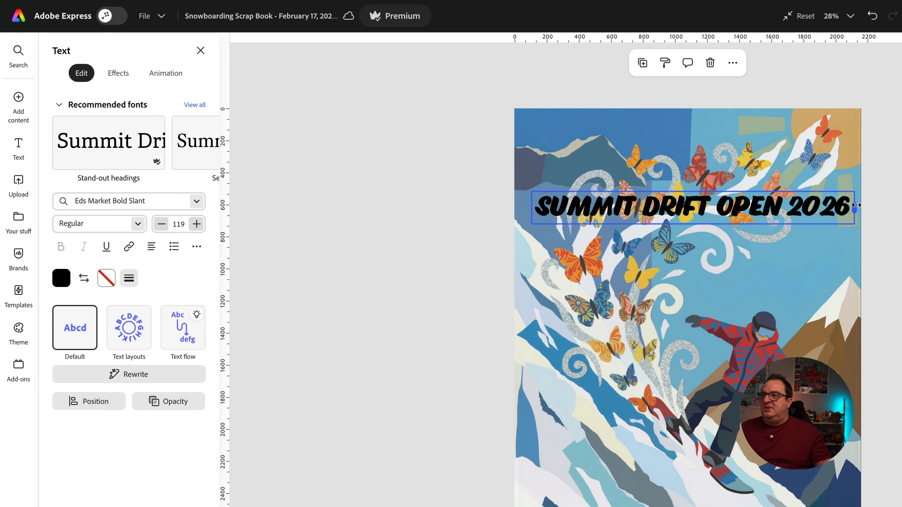
left_click_drag(854, 208, 740, 211)
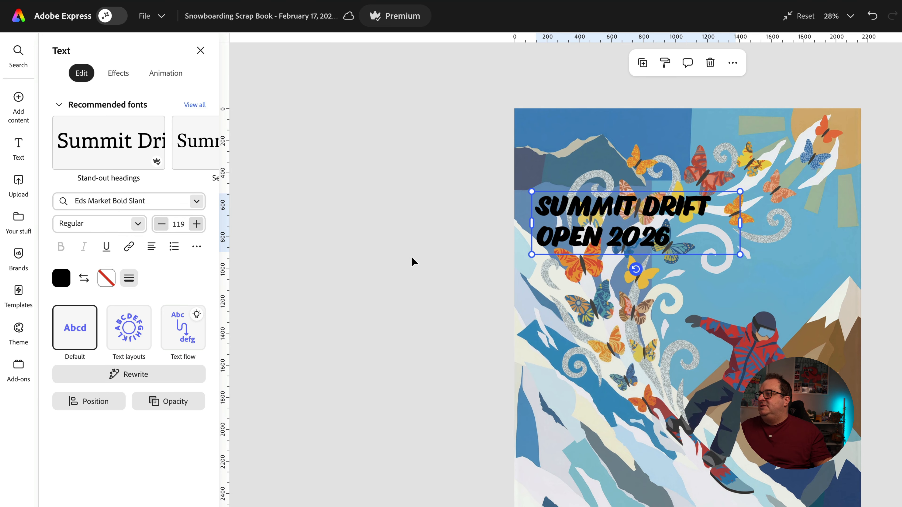
left_click(136, 324)
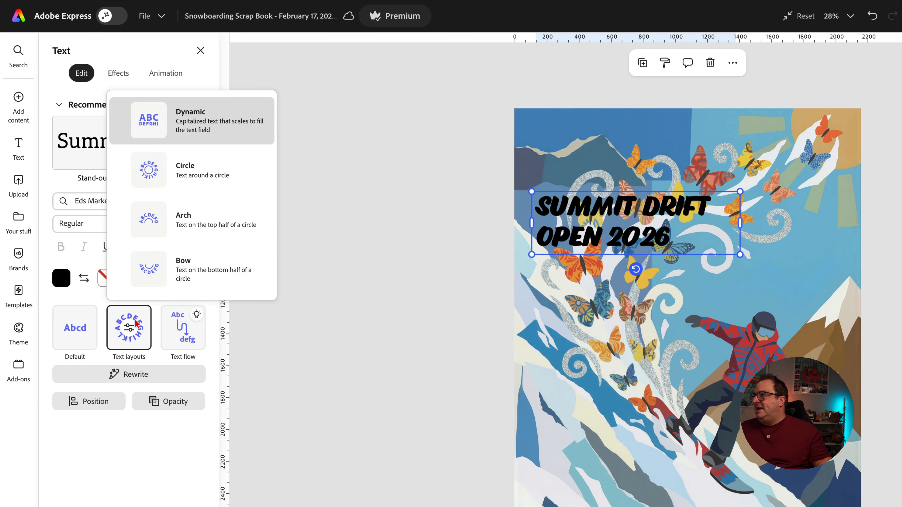
left_click(210, 130)
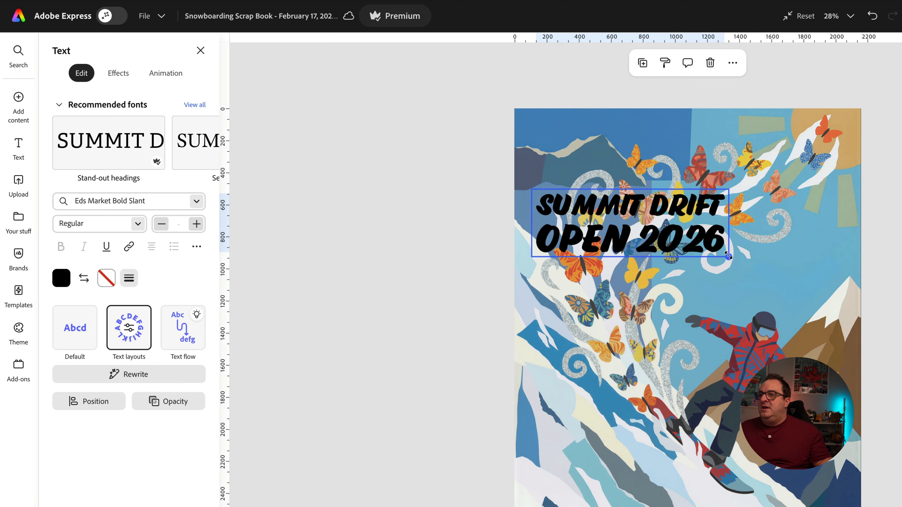
- Enlarge the title to span most of the poster's width and centre it horizontally near the upper edge
left_click_drag(728, 257, 814, 303)
left_click_drag(659, 230, 670, 172)
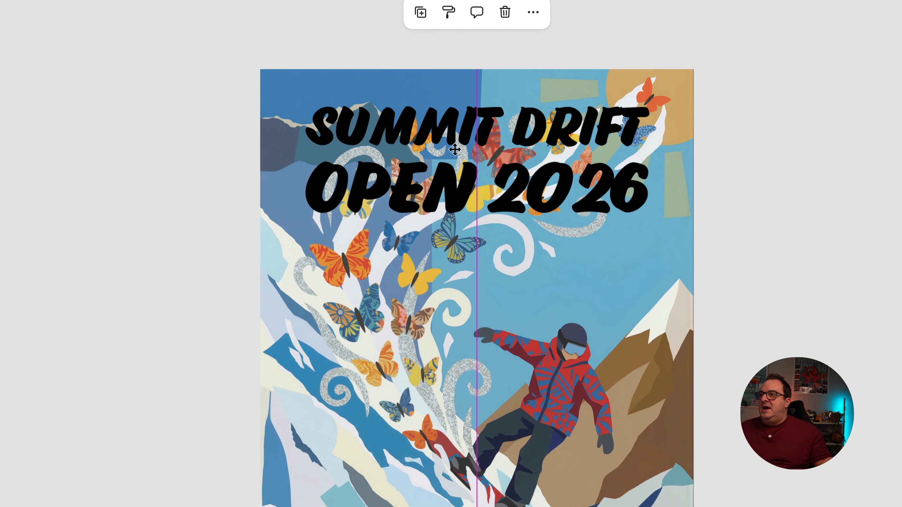
left_click_drag(455, 150, 455, 151)
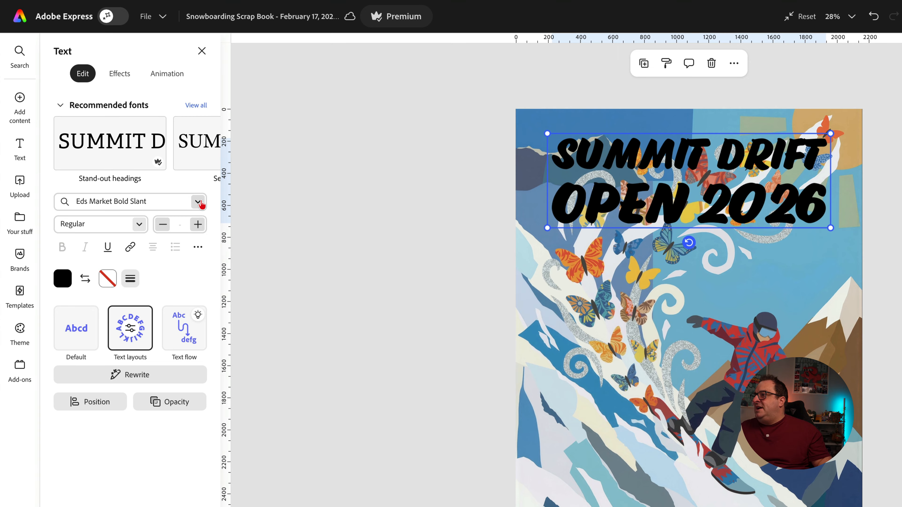
- Change the title's font to Mudstone Sans Black and enlarge it to span most of the poster's width
left_click(198, 203)
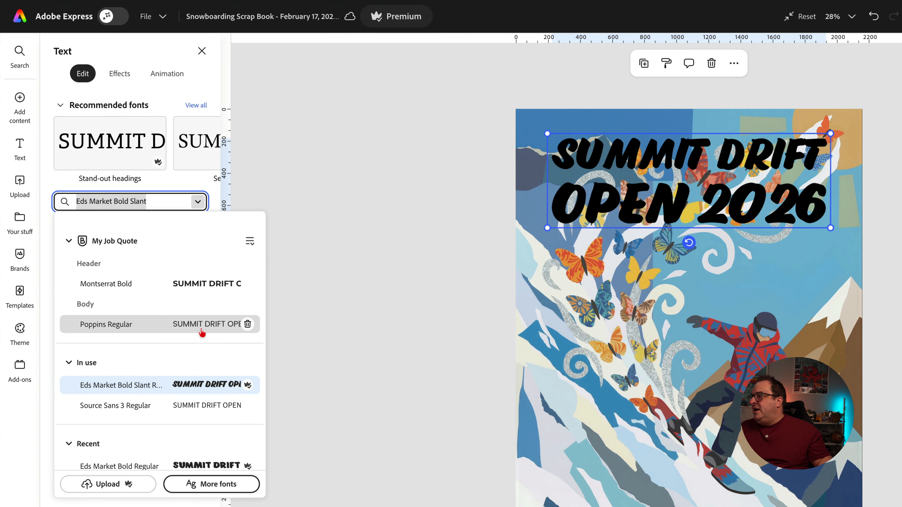
scroll(186, 405, "down", 3)
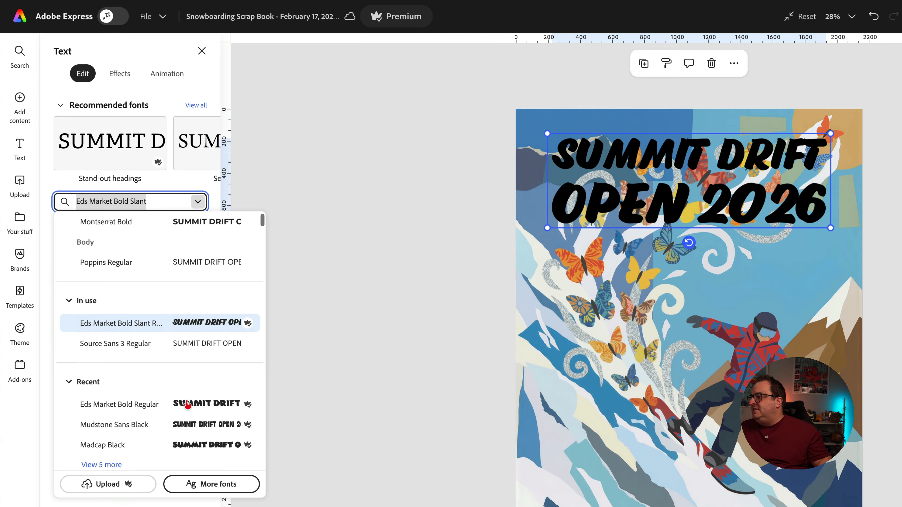
left_click(181, 392)
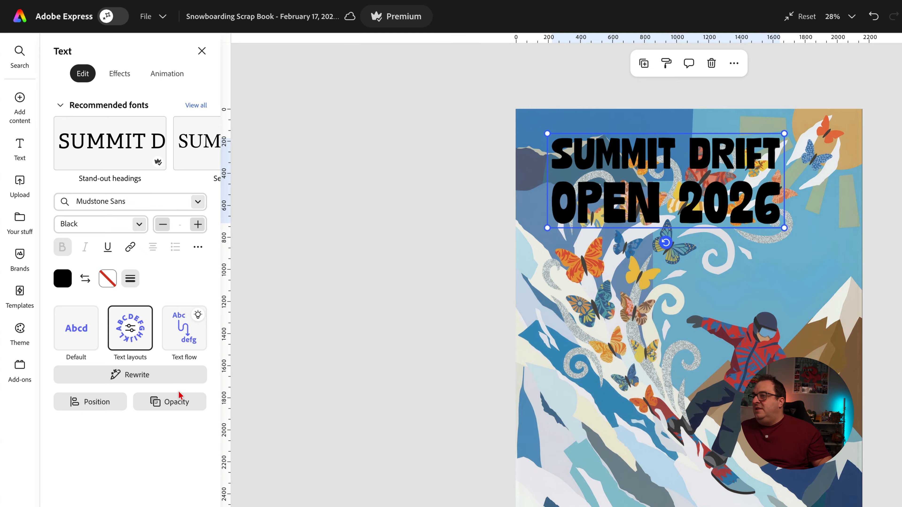
left_click_drag(784, 227, 831, 262)
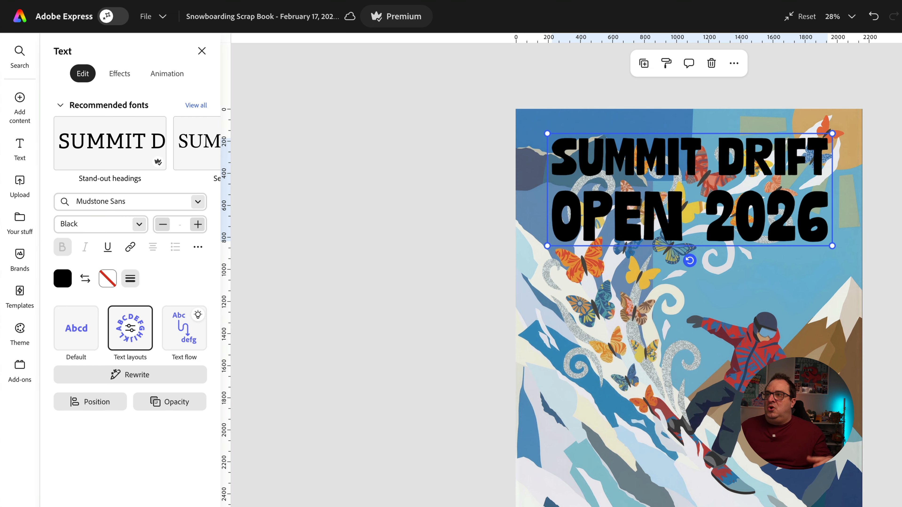
- Examine the full range of generative text effects available for the title, from Reflective through Flowers
left_click(458, 251)
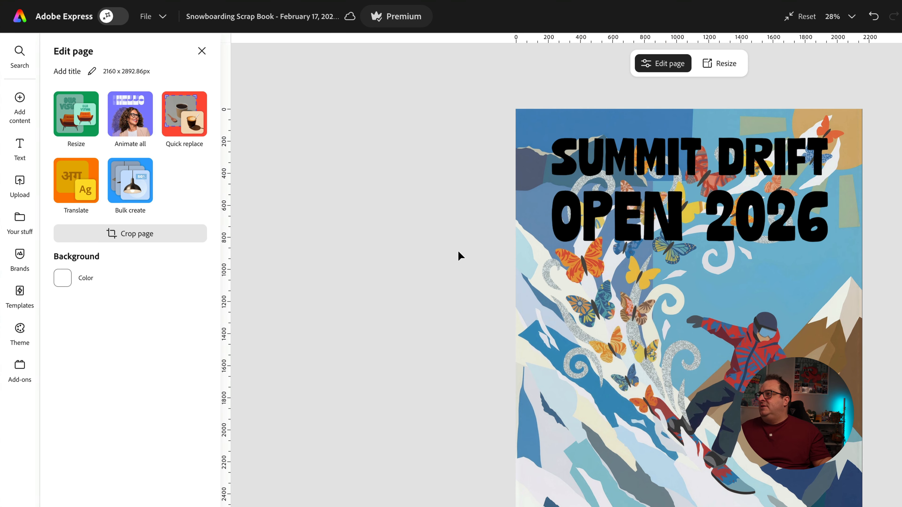
left_click(561, 228)
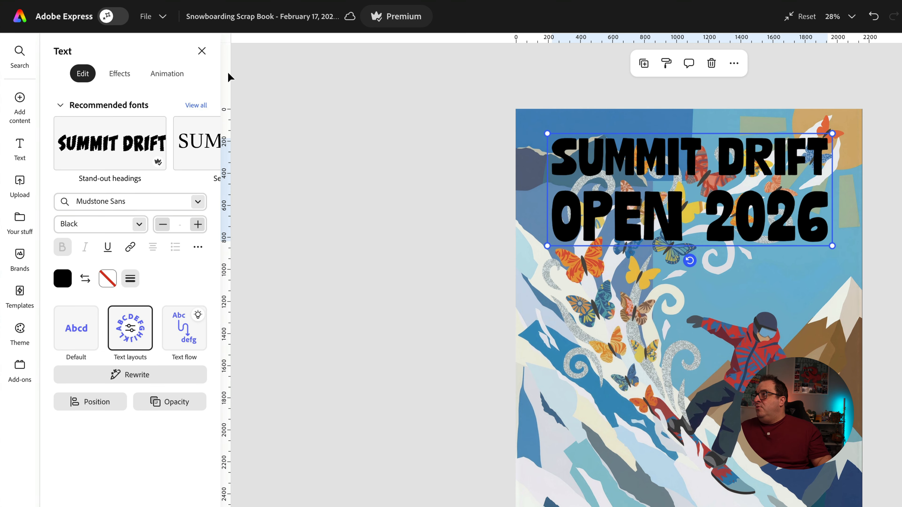
left_click(116, 75)
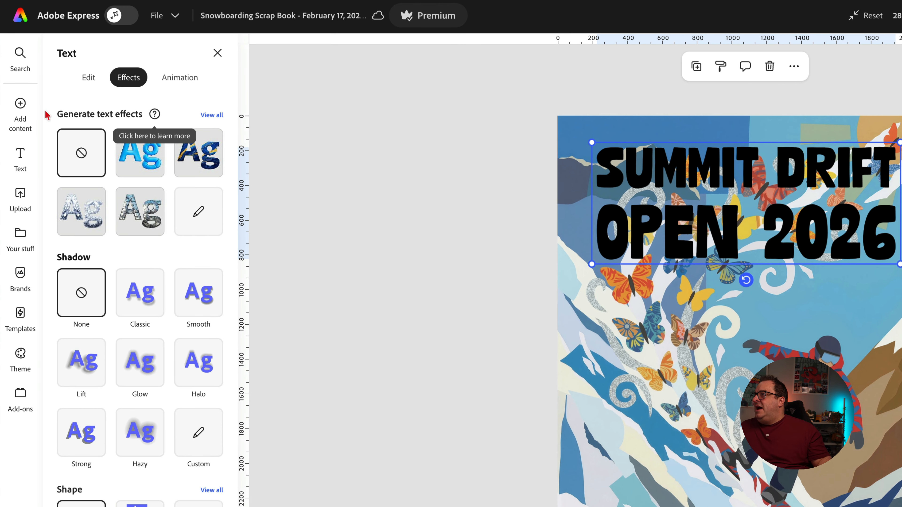
left_click(213, 115)
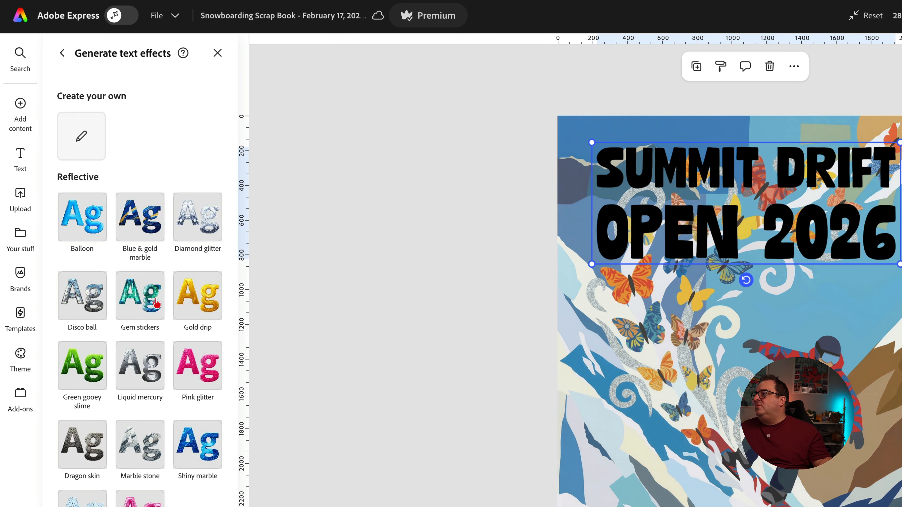
scroll(155, 373, "down", 2)
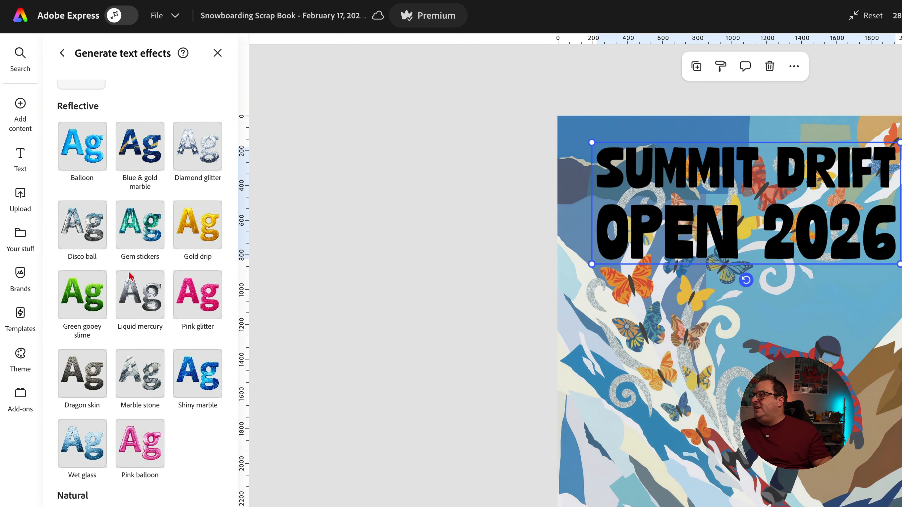
scroll(145, 491, "down", 20)
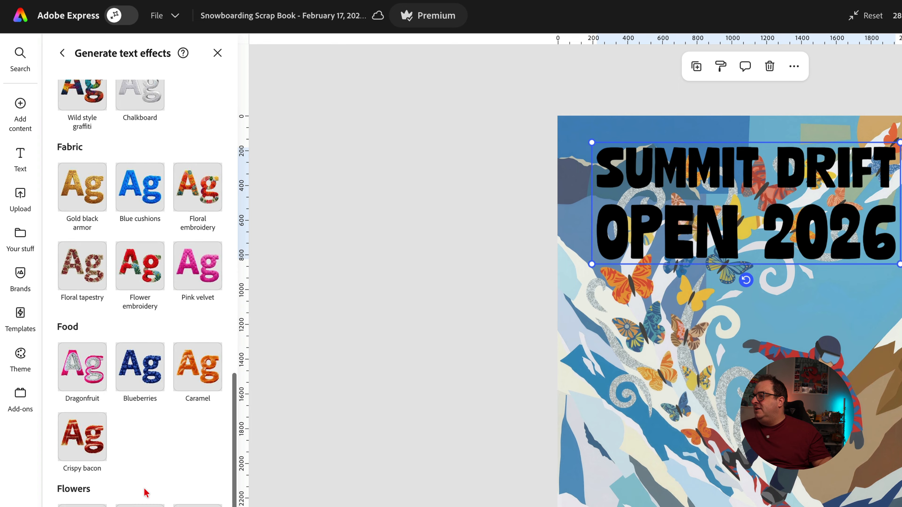
scroll(145, 491, "down", 6)
scroll(145, 492, "up", 14)
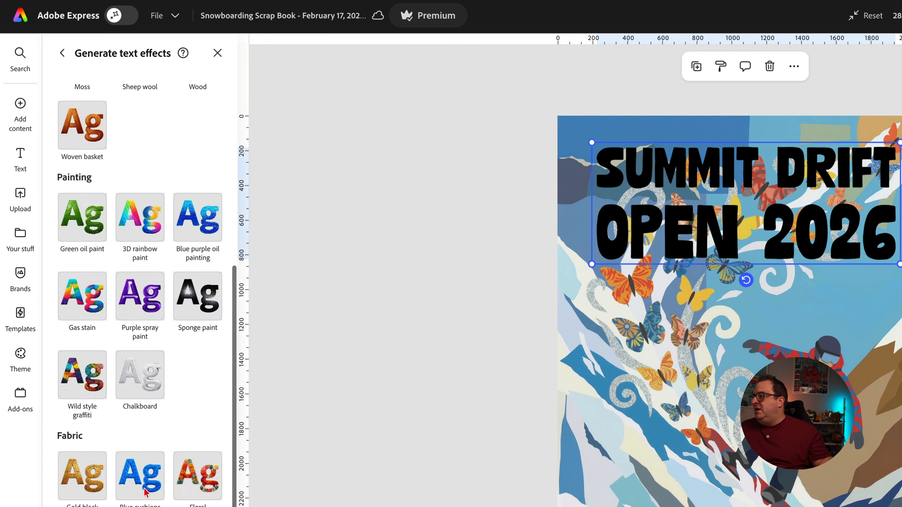
scroll(145, 491, "up", 15)
- Generate a custom text effect for the title from the prompt "snowcap", with Medium fit and Realistic style
left_click(86, 137)
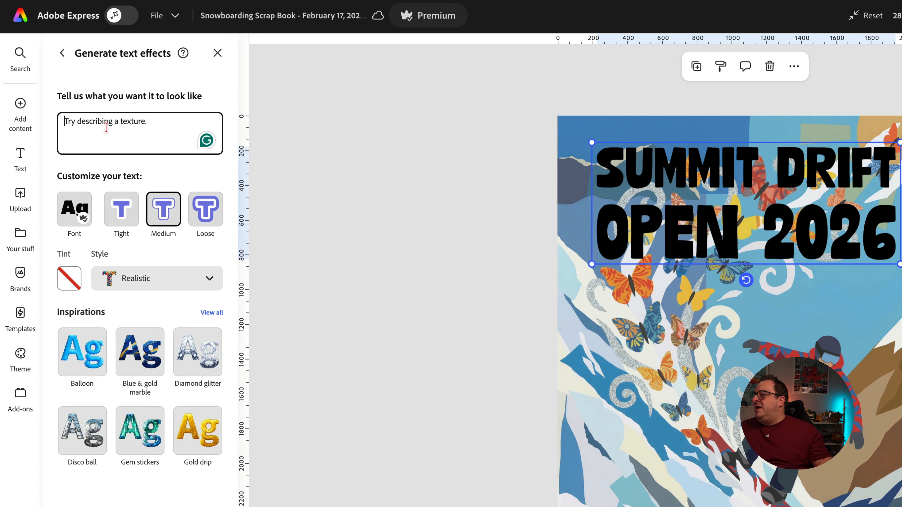
left_click(107, 126)
type("snowcap")
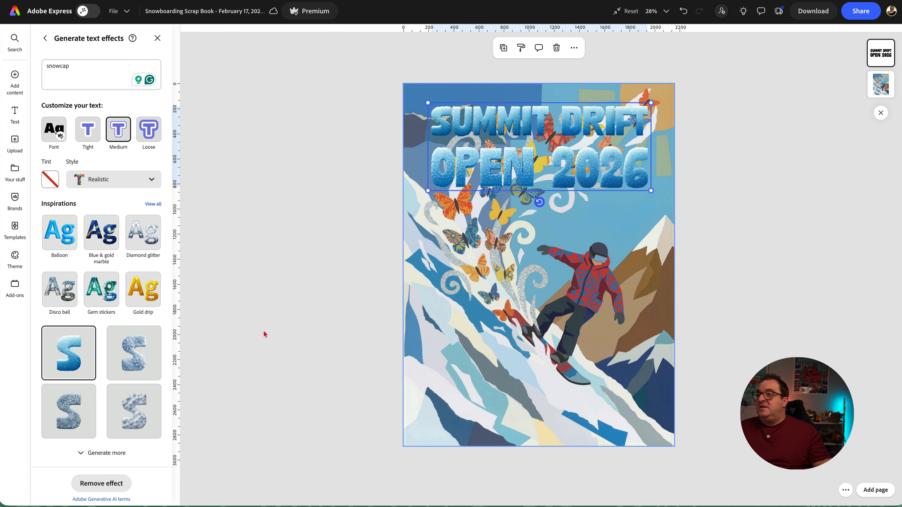
- Try the third generated snowcap variation on the title and replace it with the fourth one
mouse_move(137, 351)
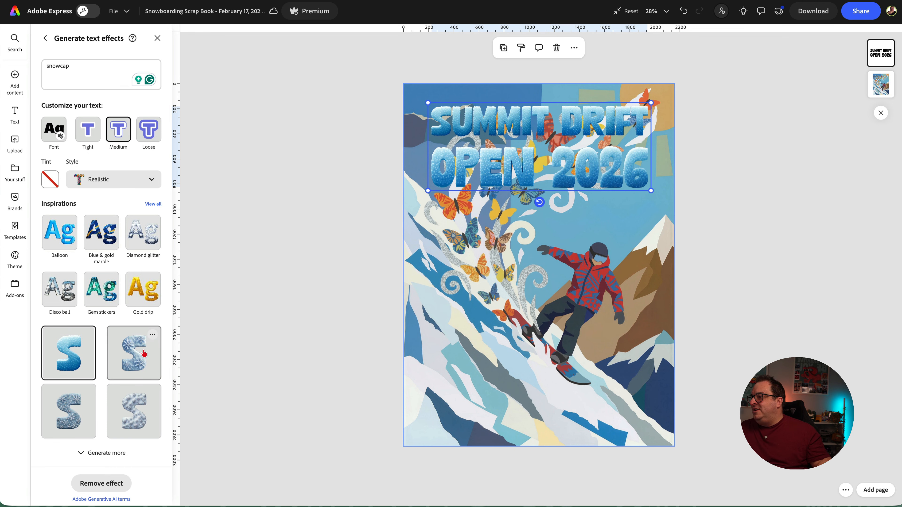
scroll(526, 215, "up", 5)
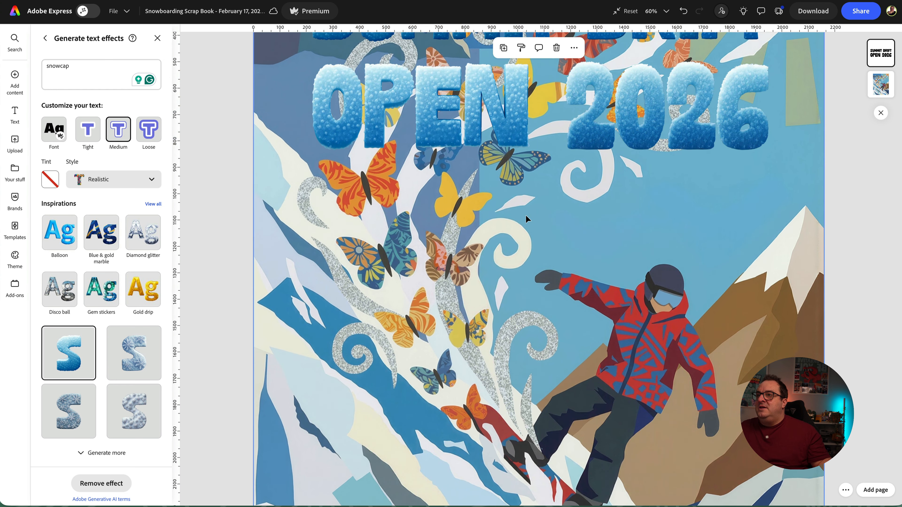
scroll(525, 215, "up", 3)
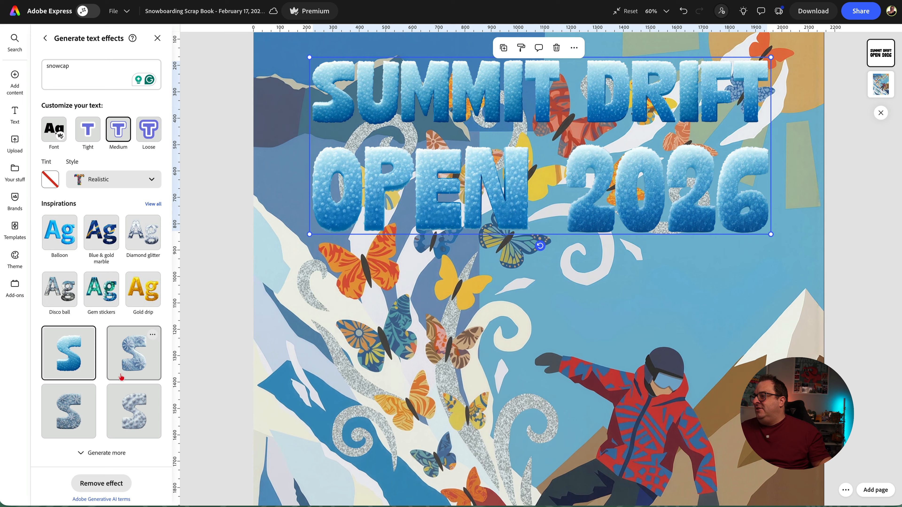
left_click(73, 412)
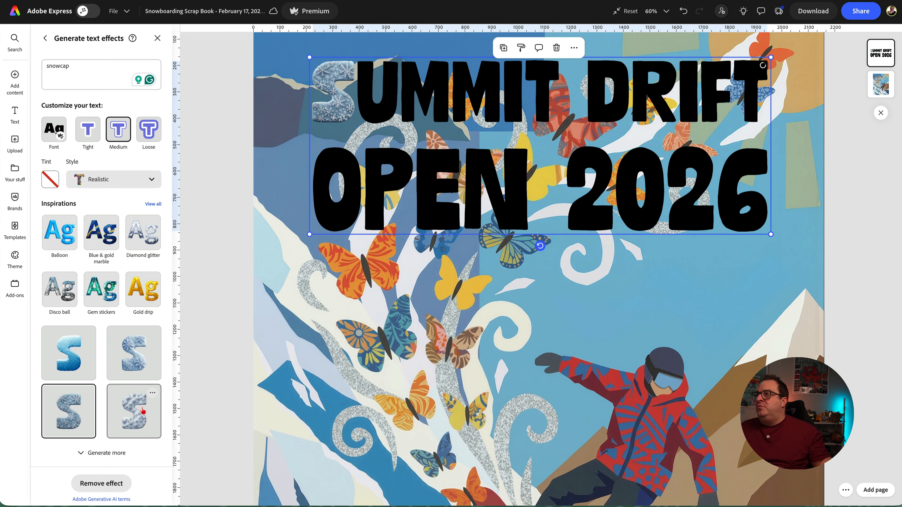
left_click(142, 411)
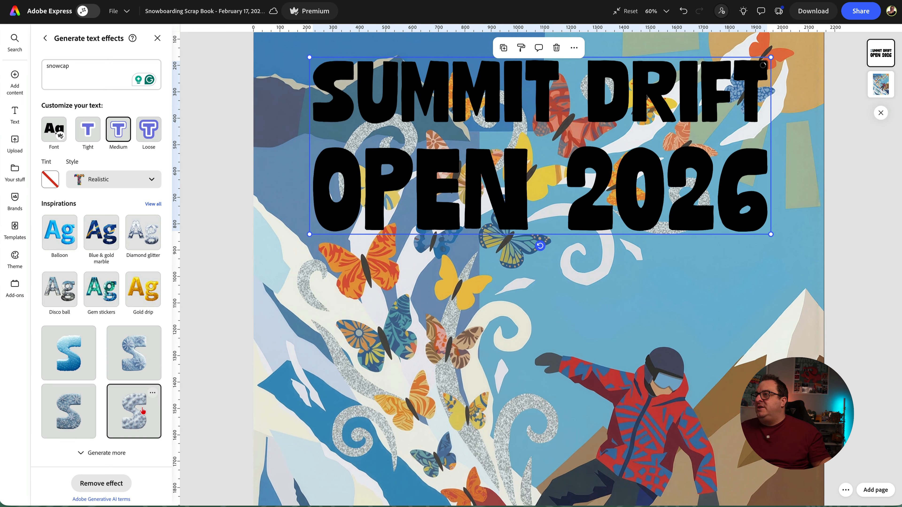
- Try the second generated snowcap variation on the title and replace it with the first, light-to-dark blue one
left_click(140, 366)
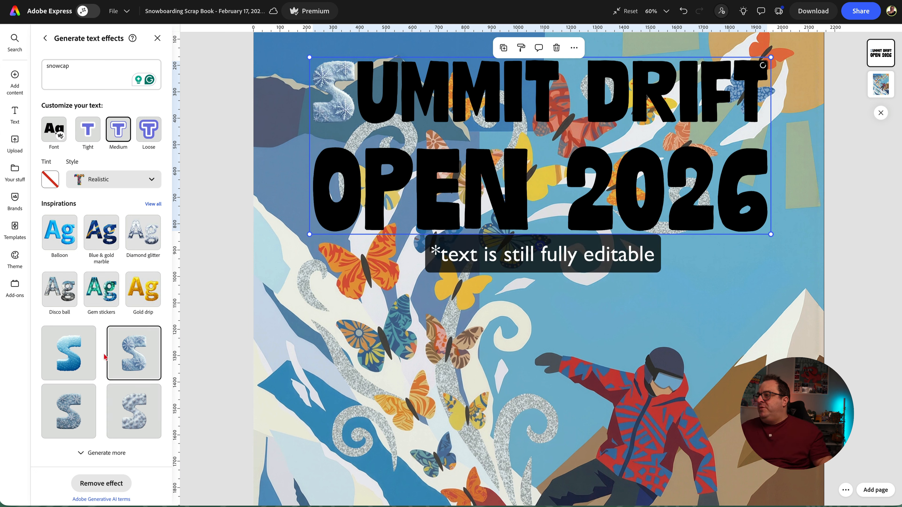
left_click(71, 360)
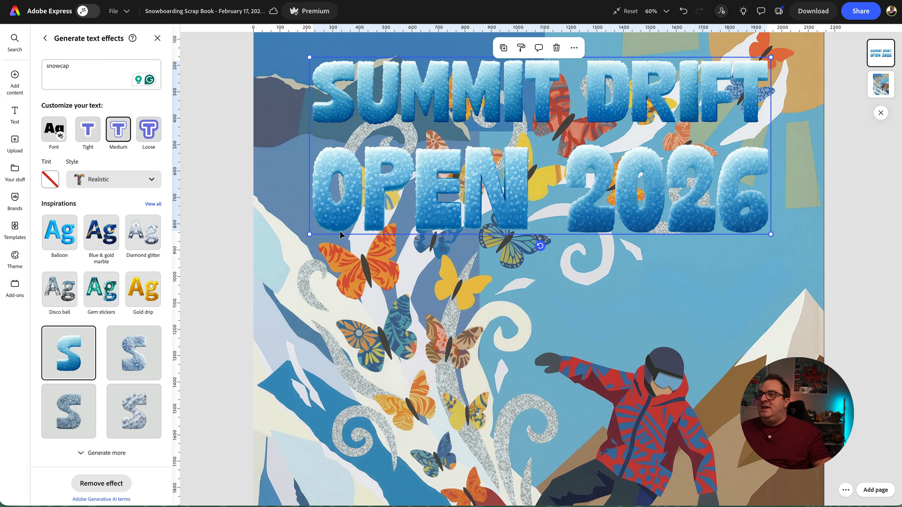
scroll(398, 213, "up", 5)
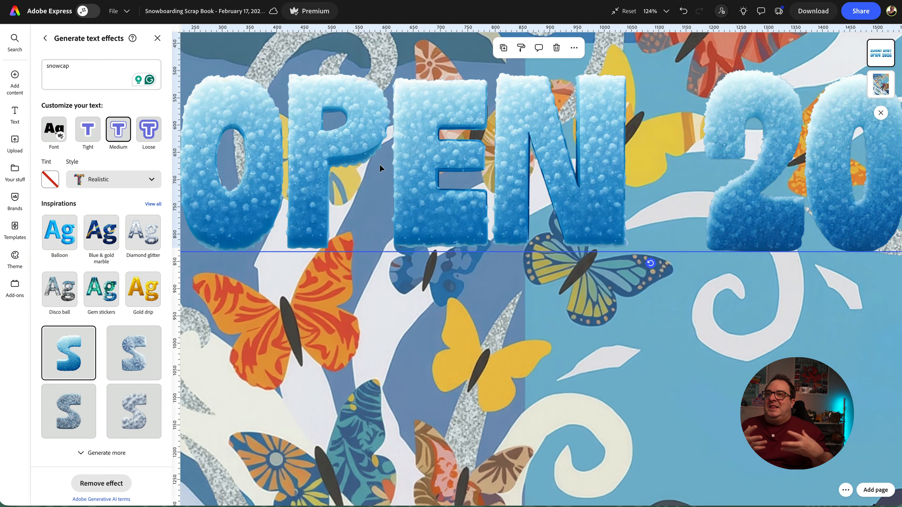
scroll(380, 164, "down", 7)
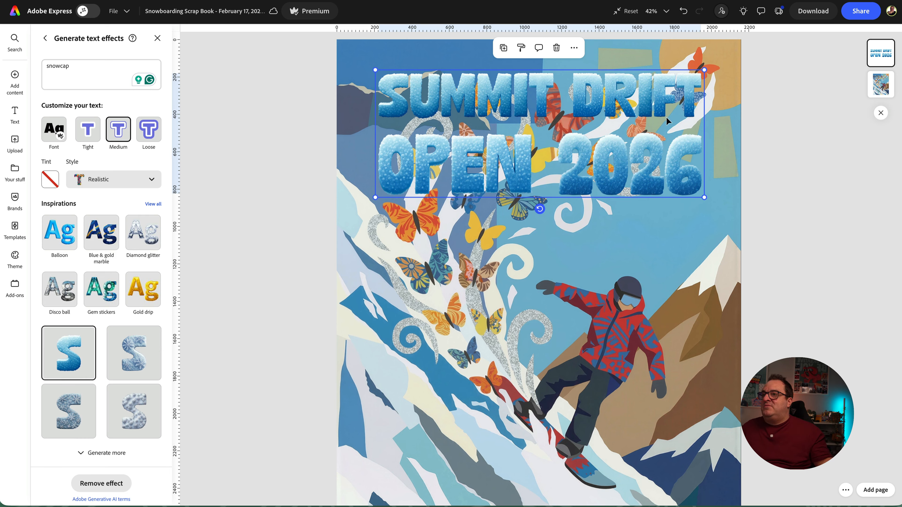
- Try changing the year in the title to 2027 and reapplying the snowcap effect, and undo the edit
left_click(674, 132)
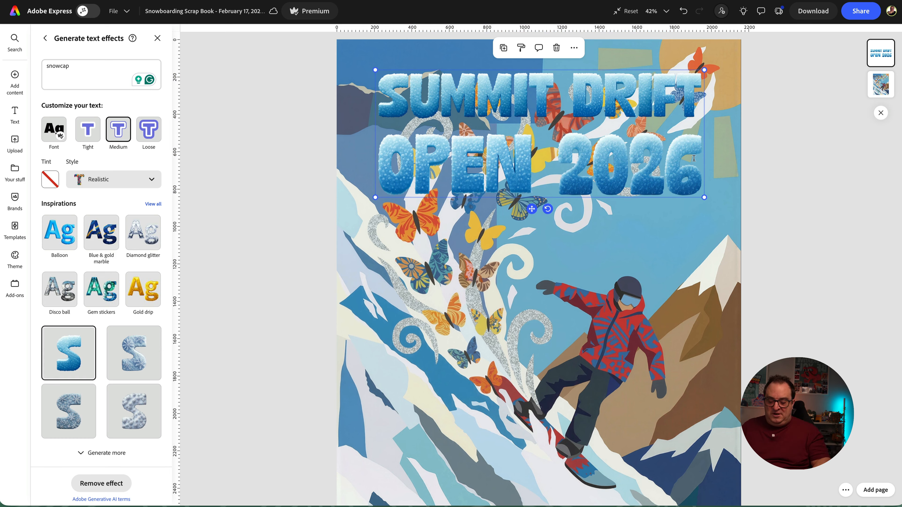
key("BackSpace")
type("7")
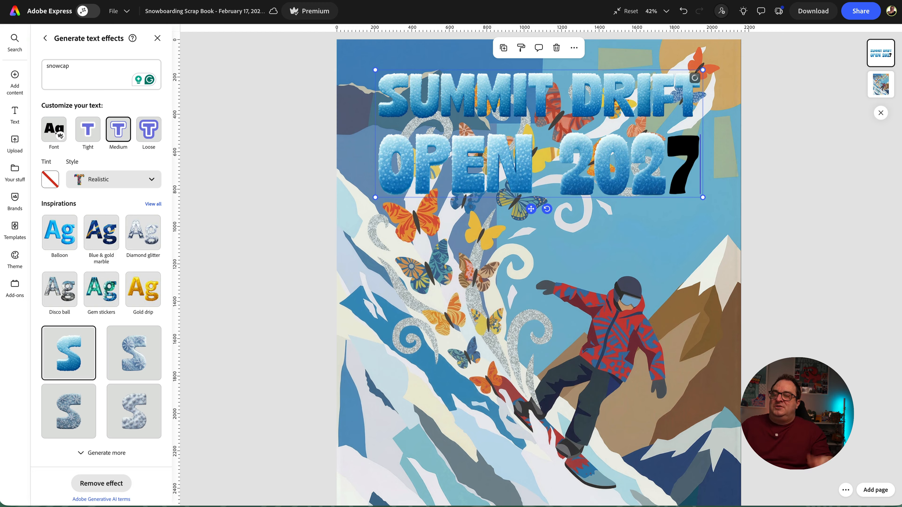
left_click(695, 78)
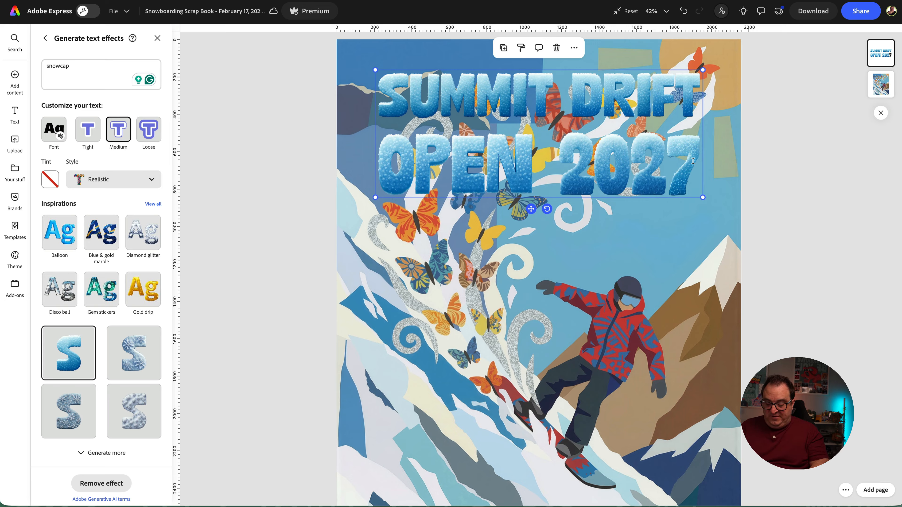
key("ctrl+z")
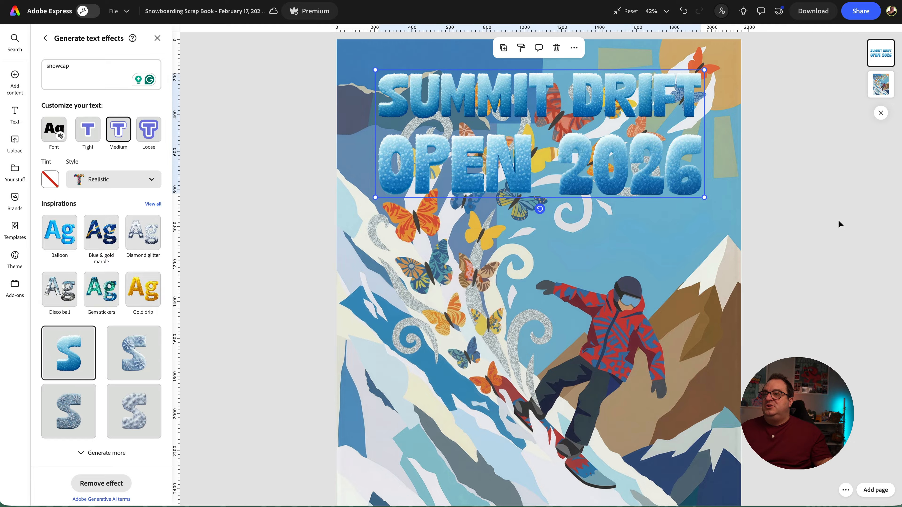
left_click(794, 222)
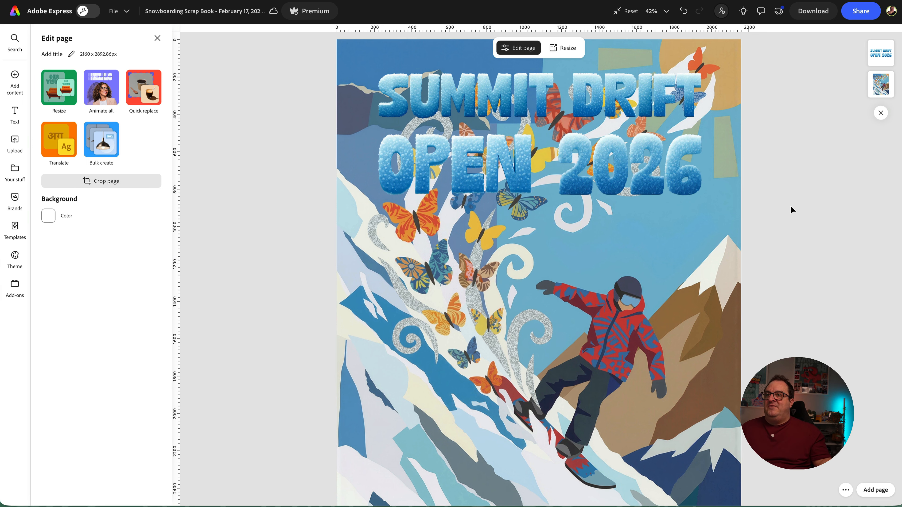
- Add a plain rectangle shape near the poster's upper-left corner and enlarge it to cover most of the title
scroll(776, 121, "down", 3)
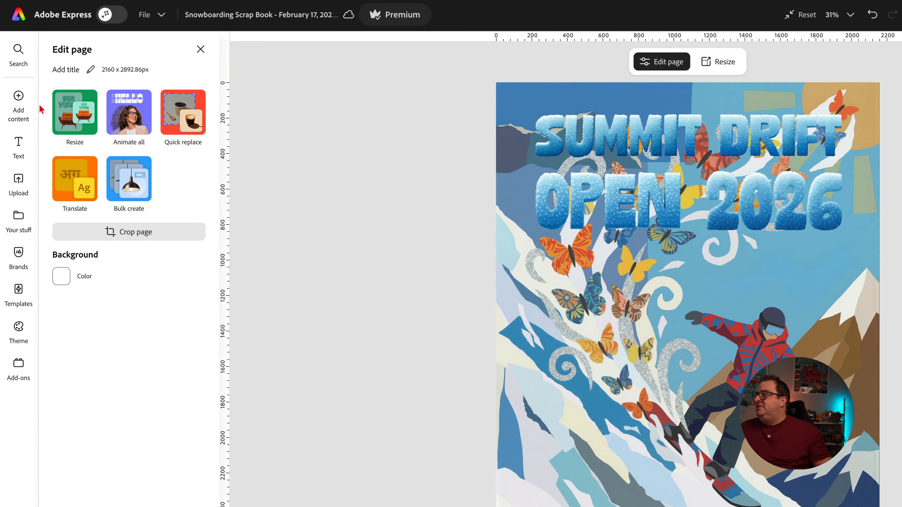
left_click(20, 82)
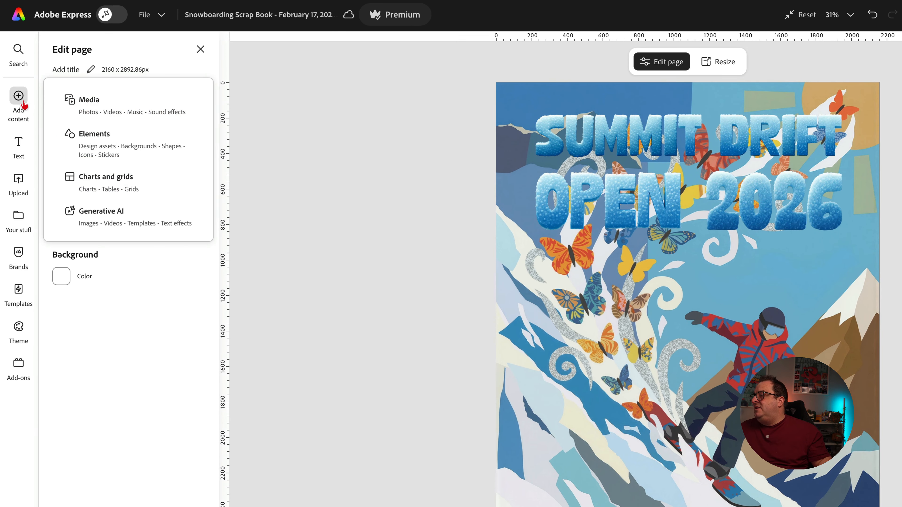
left_click(137, 143)
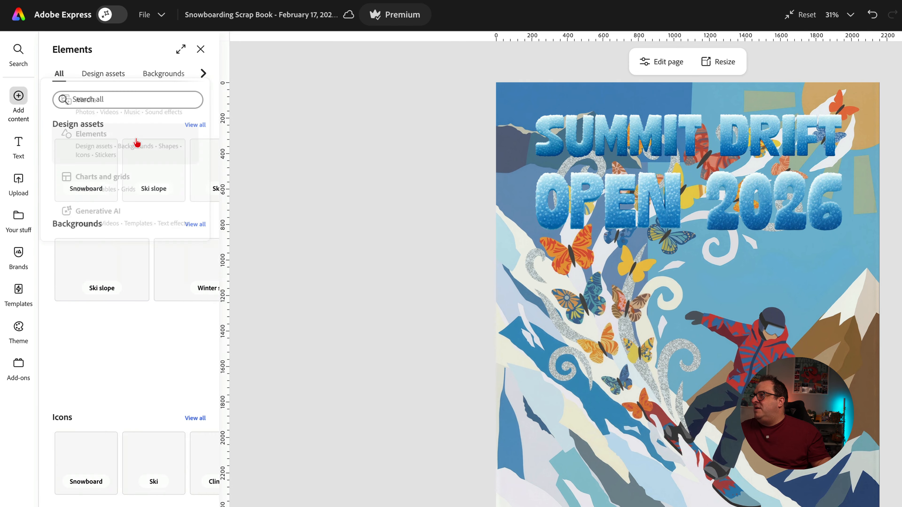
left_click(198, 323)
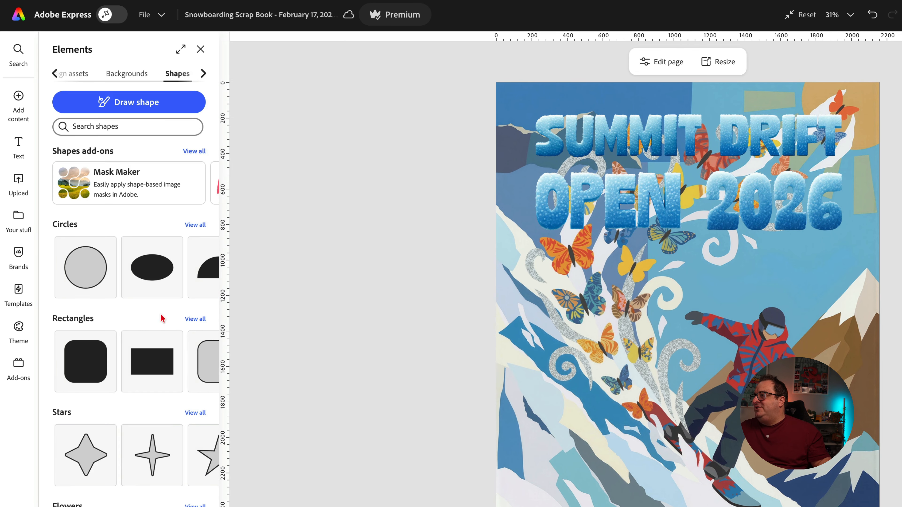
left_click(141, 371)
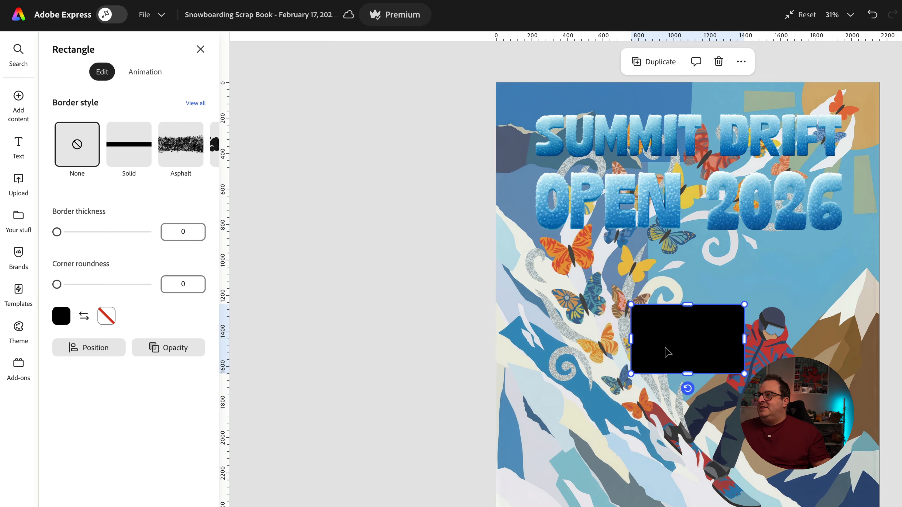
left_click_drag(667, 352, 543, 144)
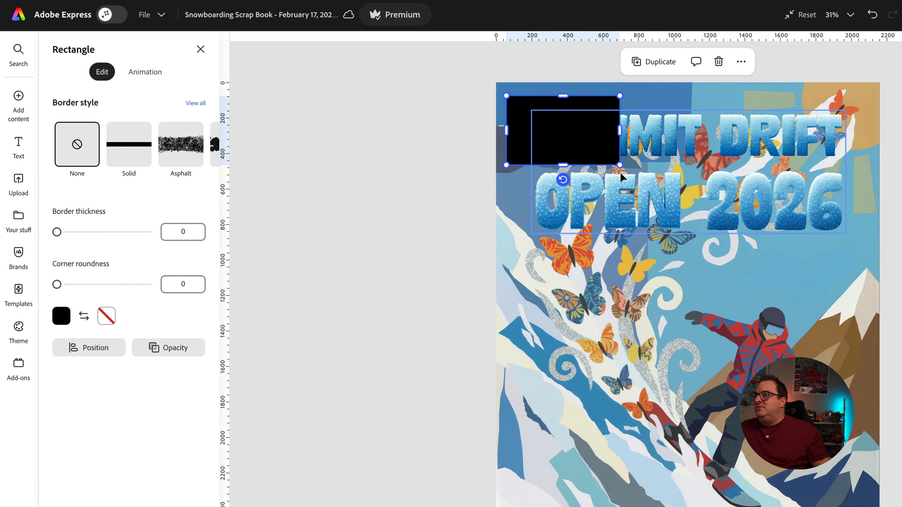
left_click_drag(620, 166, 813, 281)
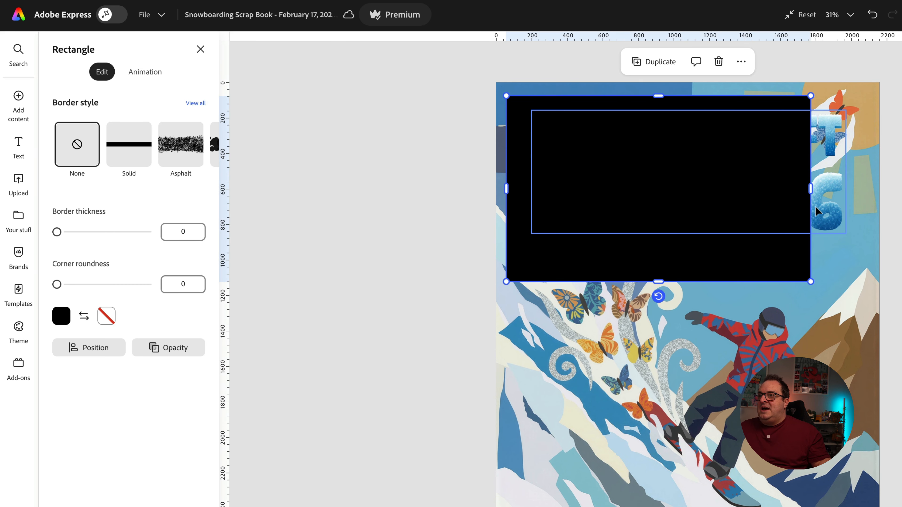
- Fill the rectangle with the preset purple-to-blue linear gradient #DAACEC to #89CFF0
left_click(60, 317)
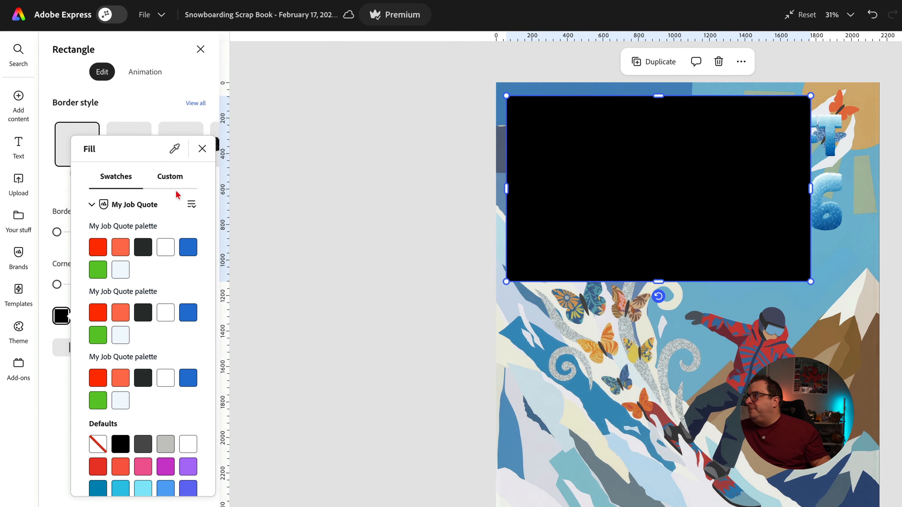
scroll(117, 332, "down", 5)
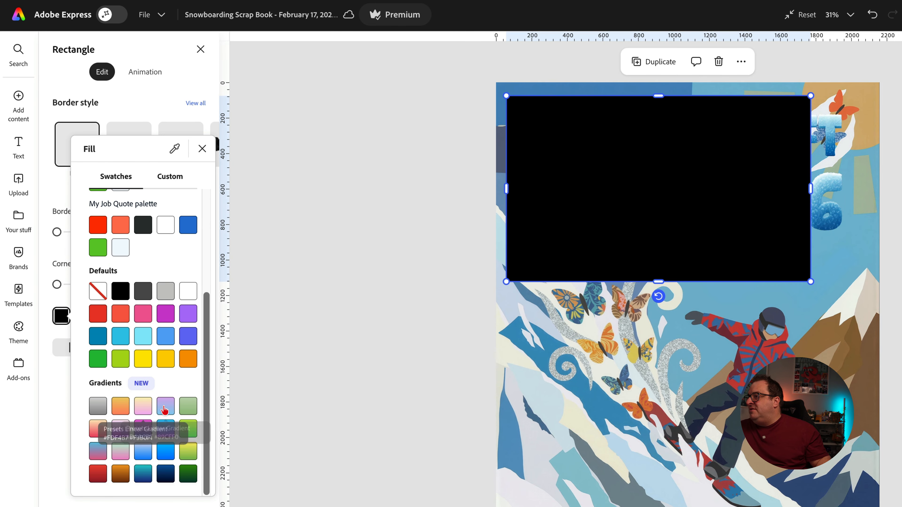
left_click(165, 408)
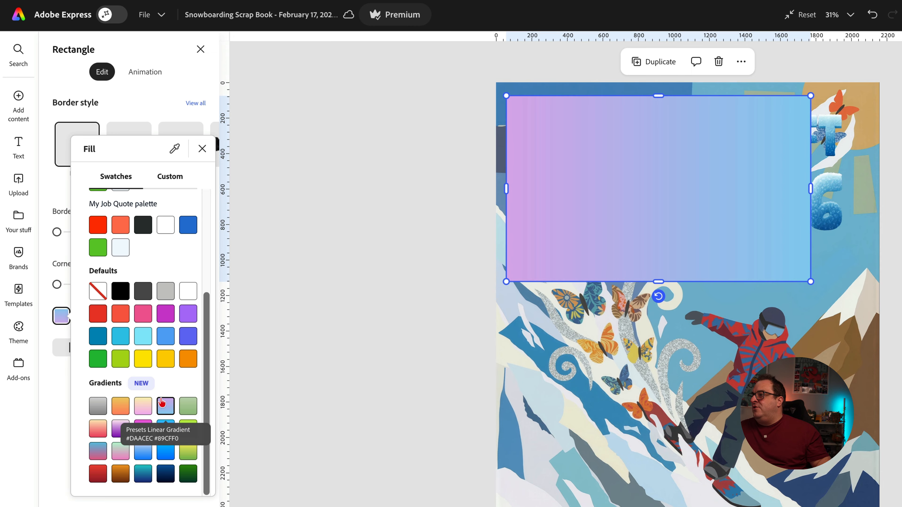
left_click(54, 444)
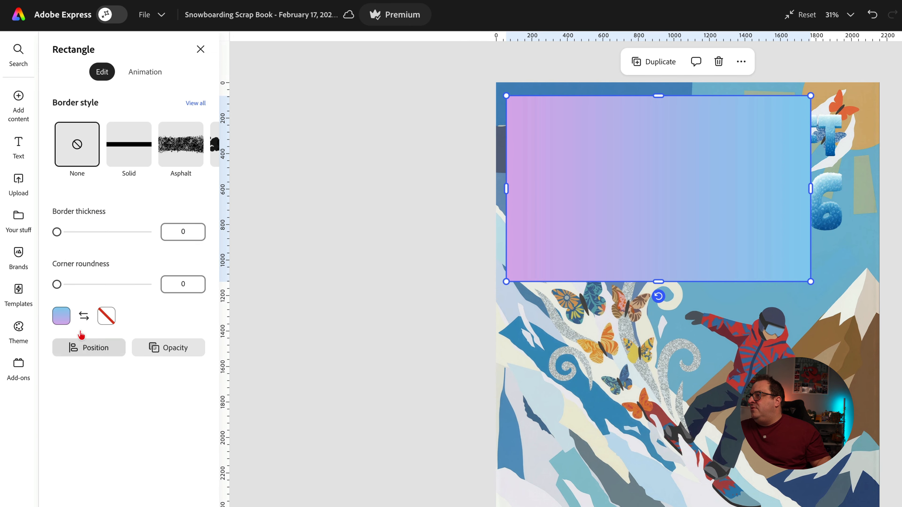
- Set the opacity of the gradient's blue #89CFF0 stop to 0% so the fill fades out
left_click(56, 313)
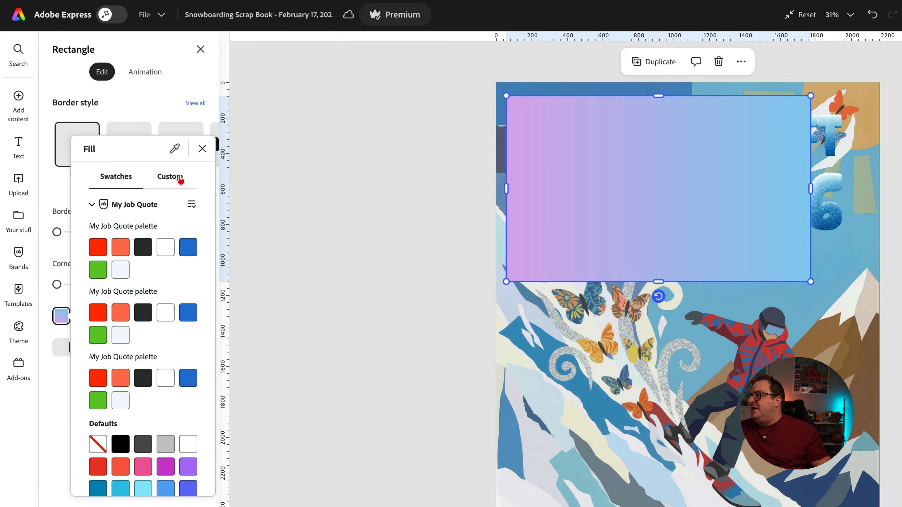
left_click(171, 177)
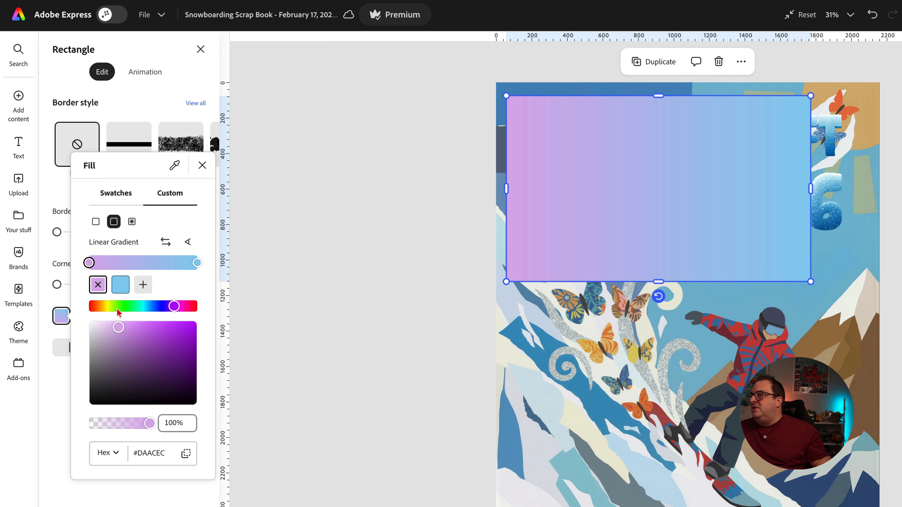
left_click(121, 286)
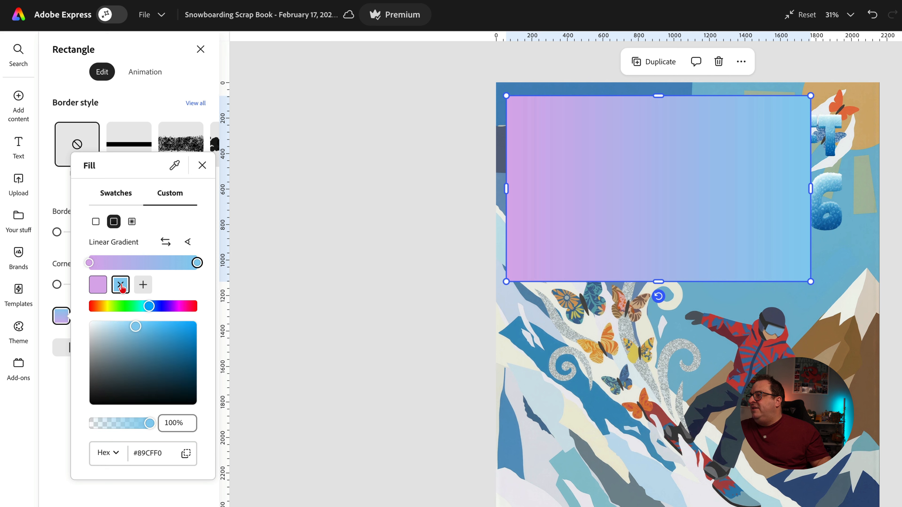
left_click_drag(150, 423, 76, 422)
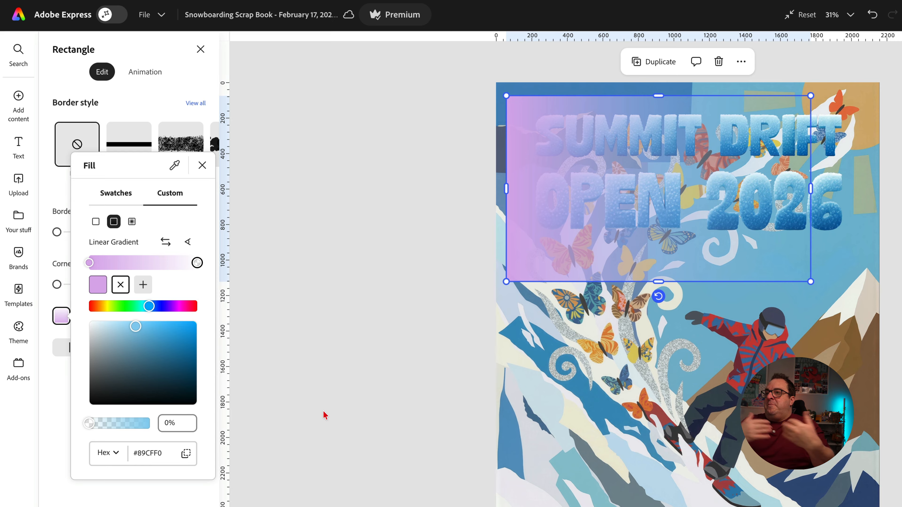
left_click(734, 255)
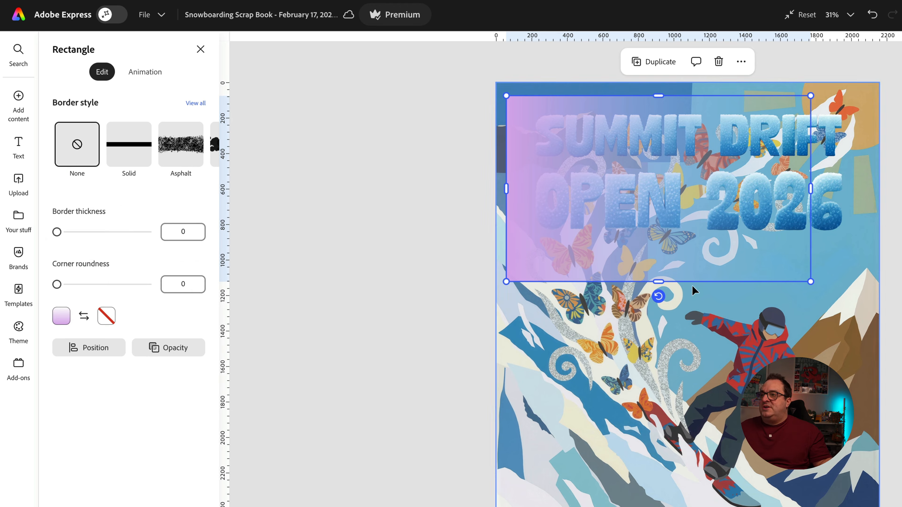
- Rotate the gradient rectangle 90° clockwise, aligned to the page's upper-left corner, and stretch it to the full page width behind the title
left_click_drag(659, 296, 559, 190)
left_click_drag(627, 178, 559, 224)
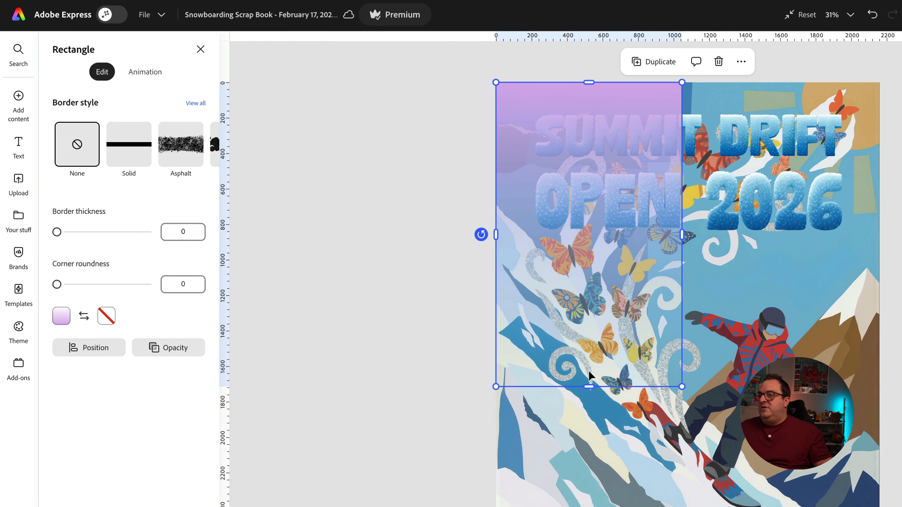
left_click_drag(682, 233, 880, 235)
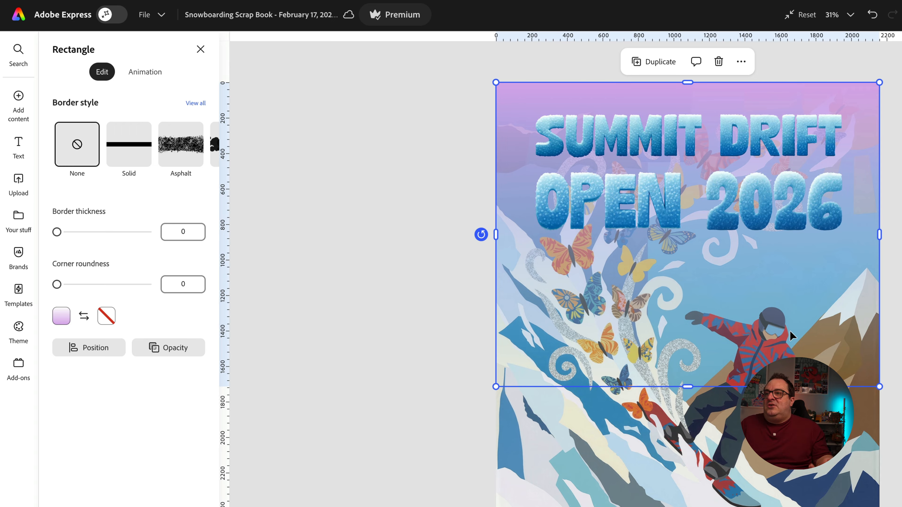
- Recolor the gradient's purple stop to the blue #5A97C2 sampled from the poster artwork
left_click(61, 317)
left_click(96, 282)
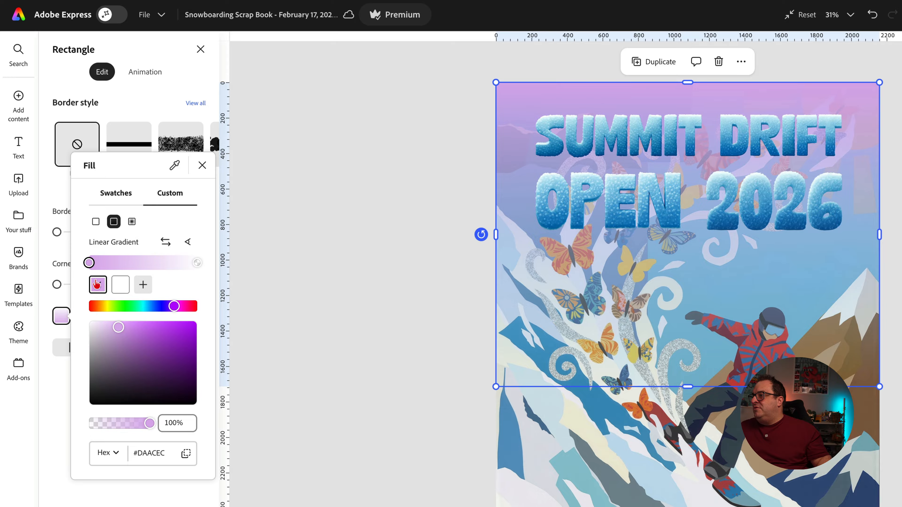
left_click(174, 167)
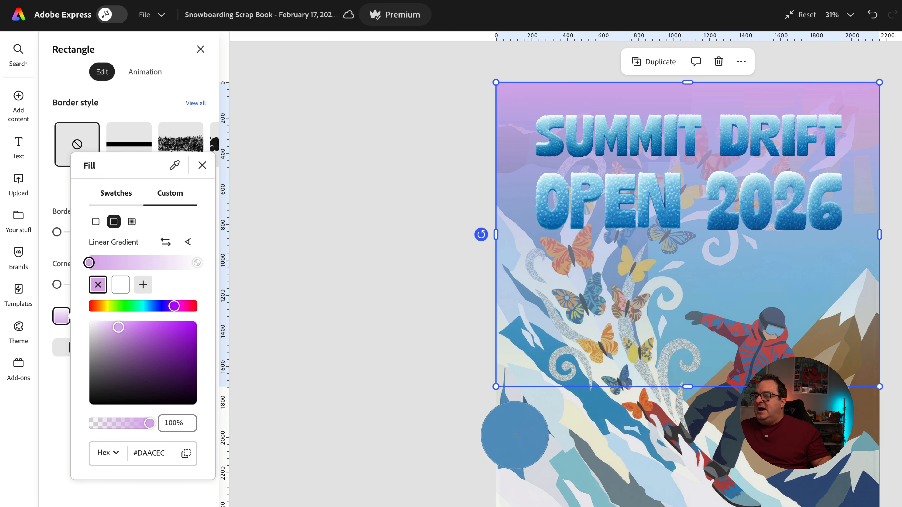
left_click(515, 435)
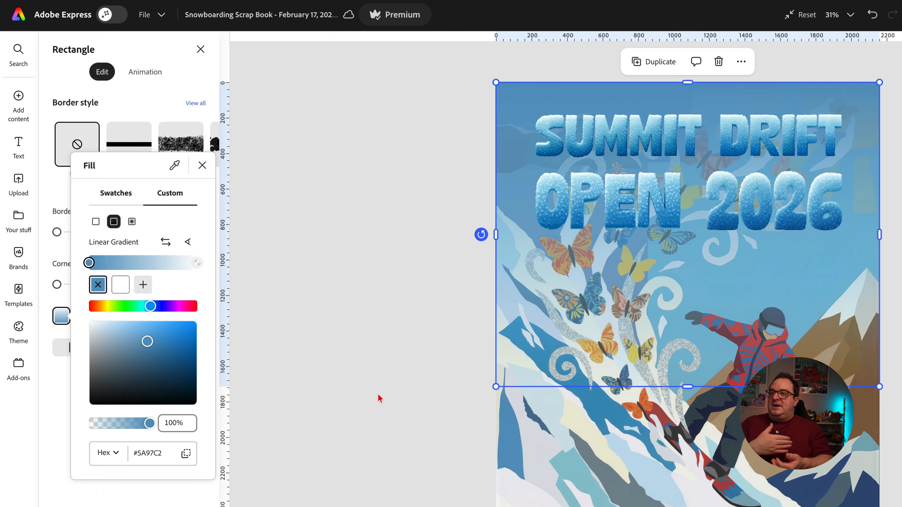
- Shorten the gradient rectangle to end just below the title and reduce its blue stop's opacity to 61%
left_click(689, 389)
left_click_drag(689, 389, 682, 251)
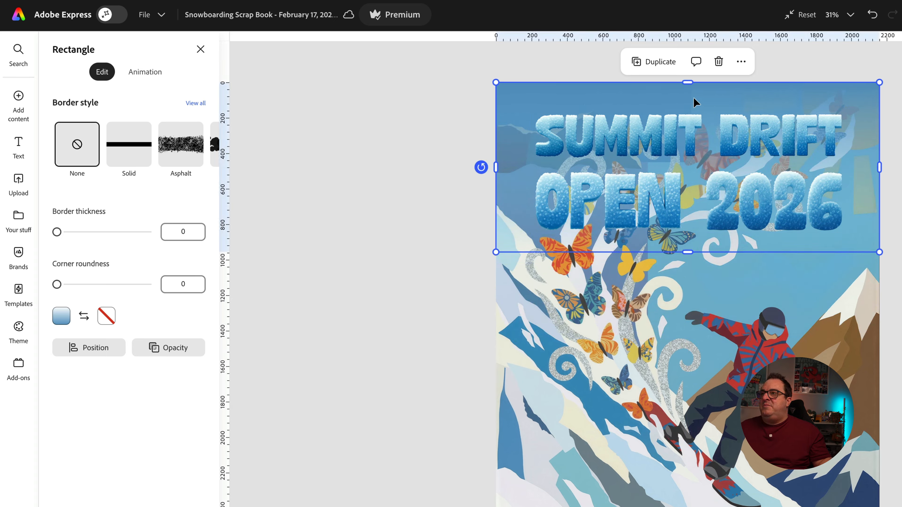
left_click(62, 316)
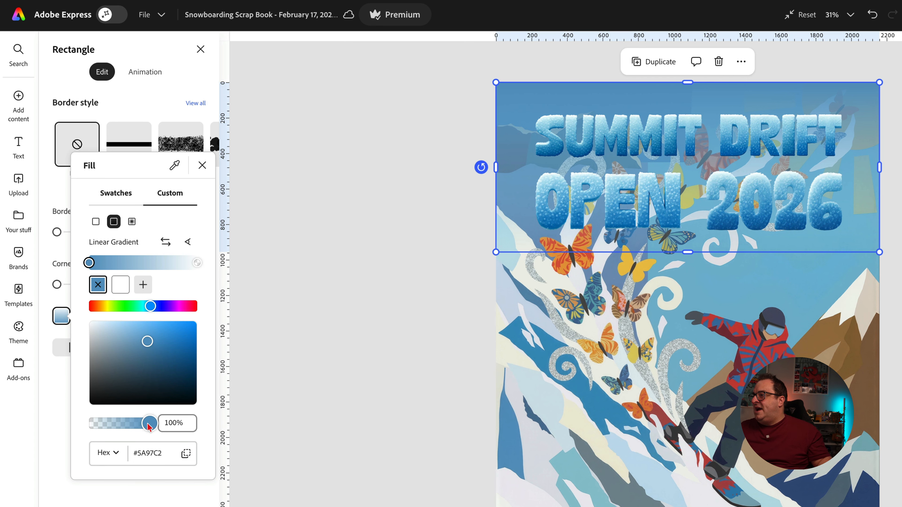
left_click_drag(147, 424, 128, 424)
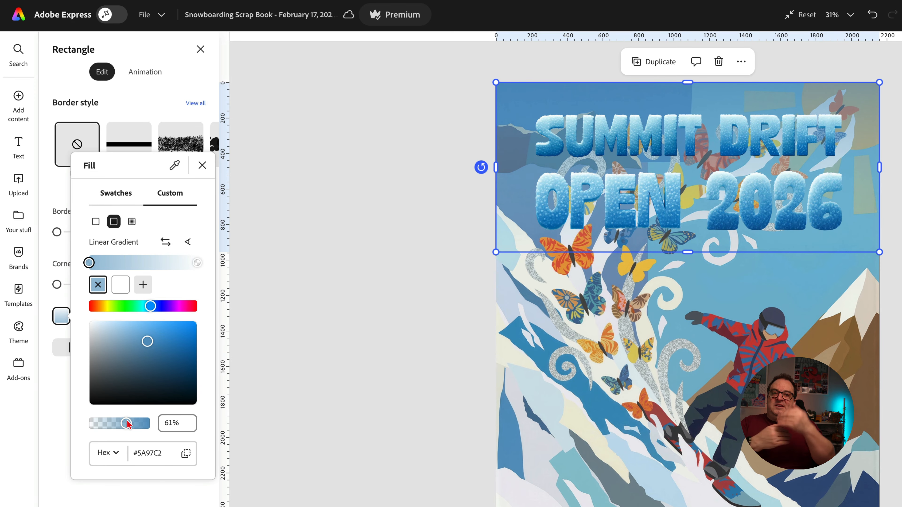
left_click(305, 418)
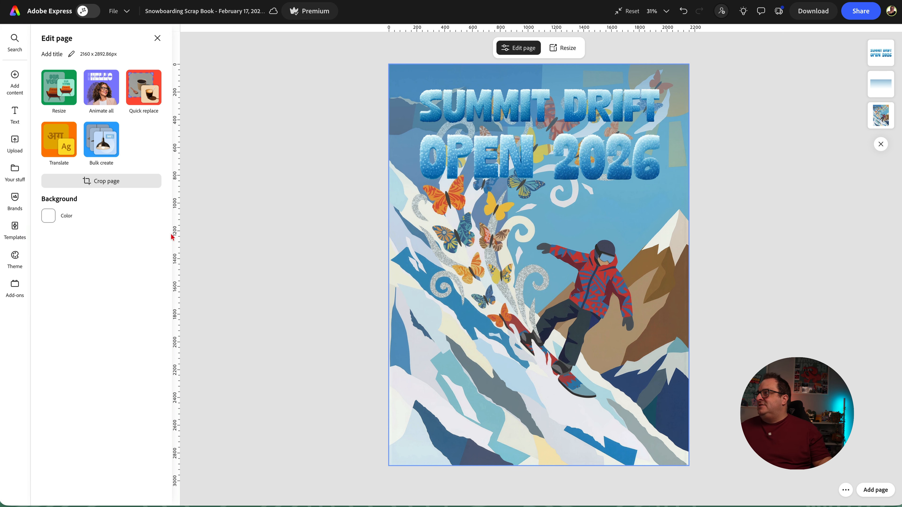
- Find a stock photo of white snow particles on black among the "snow" results and add it to the poster
left_click(11, 78)
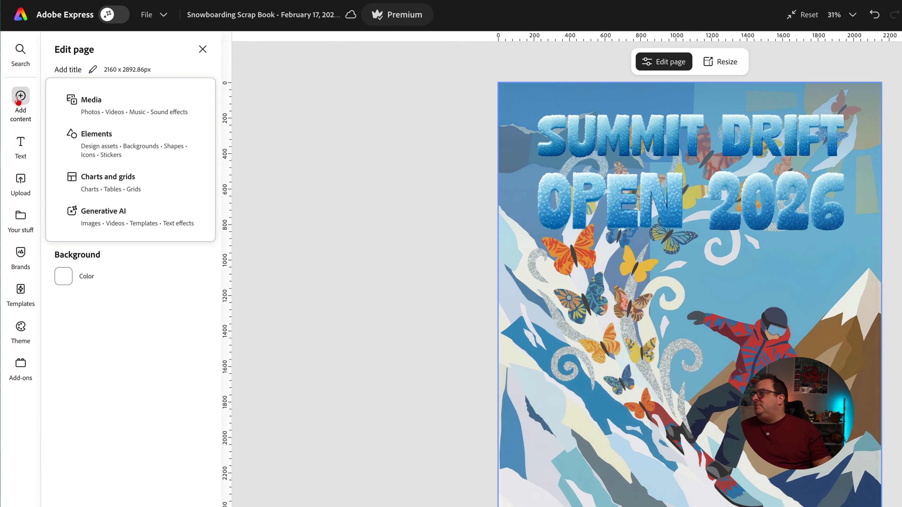
left_click(135, 109)
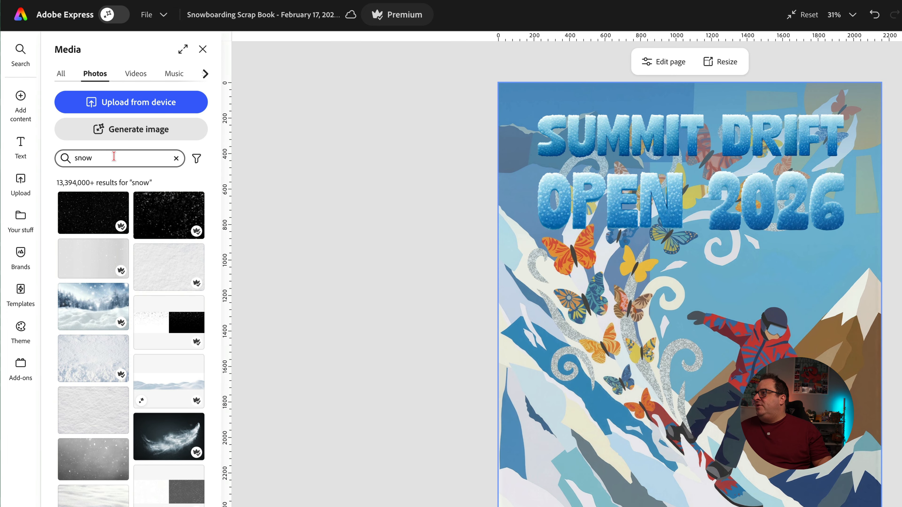
scroll(101, 398, "down", 5)
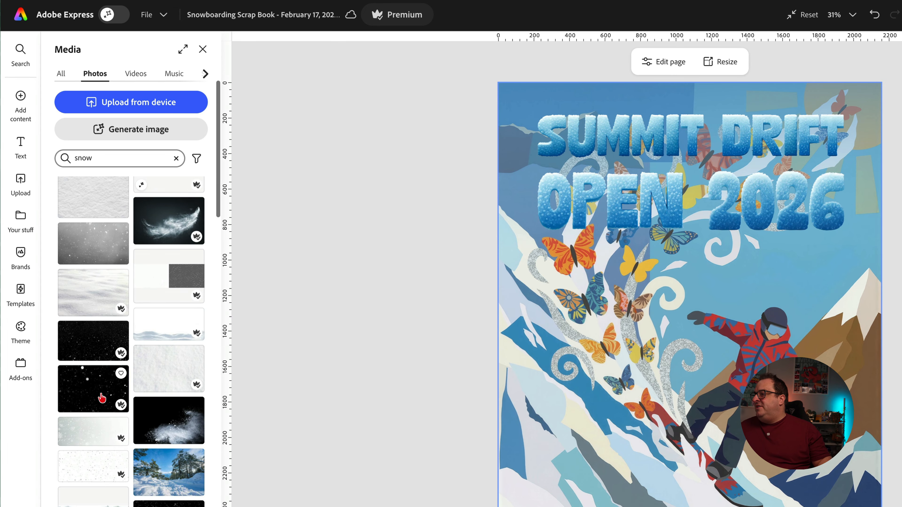
scroll(102, 399, "down", 3)
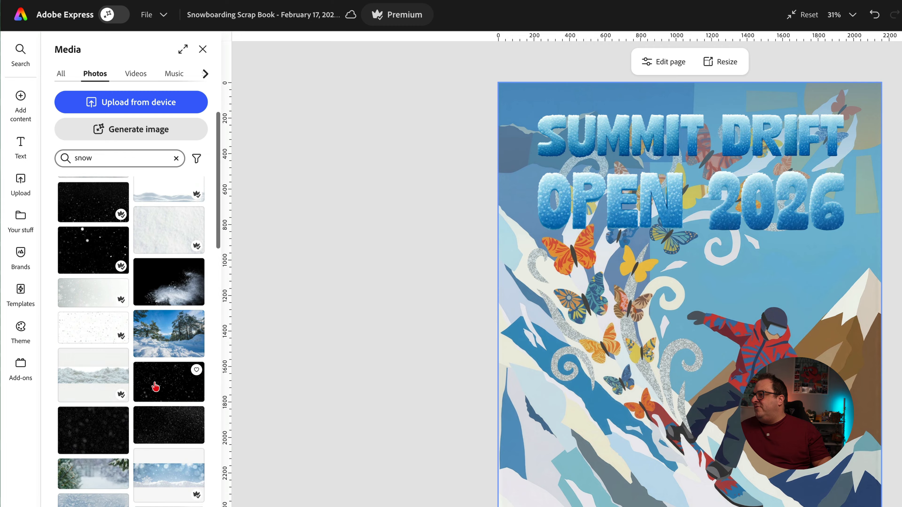
left_click(167, 384)
left_click(670, 307)
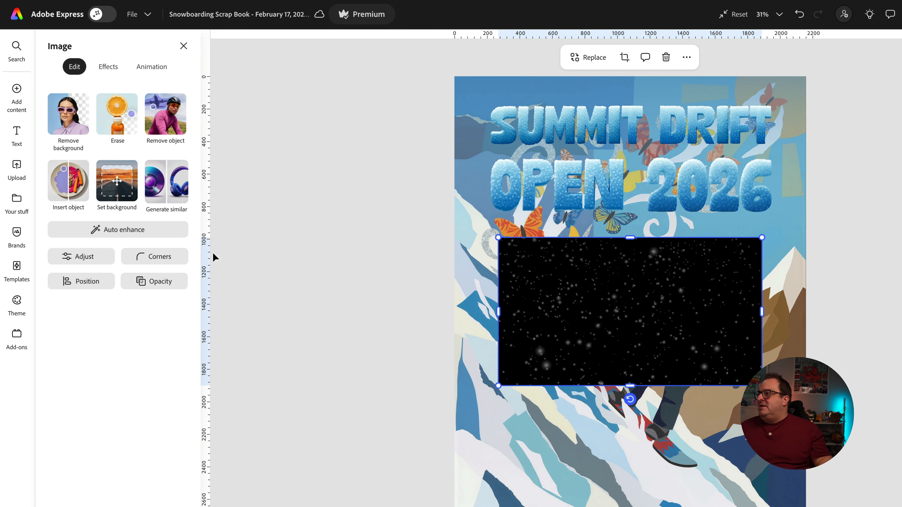
- Set the snow photo's blend mode to Screen so only the flakes show over the artwork
left_click(150, 286)
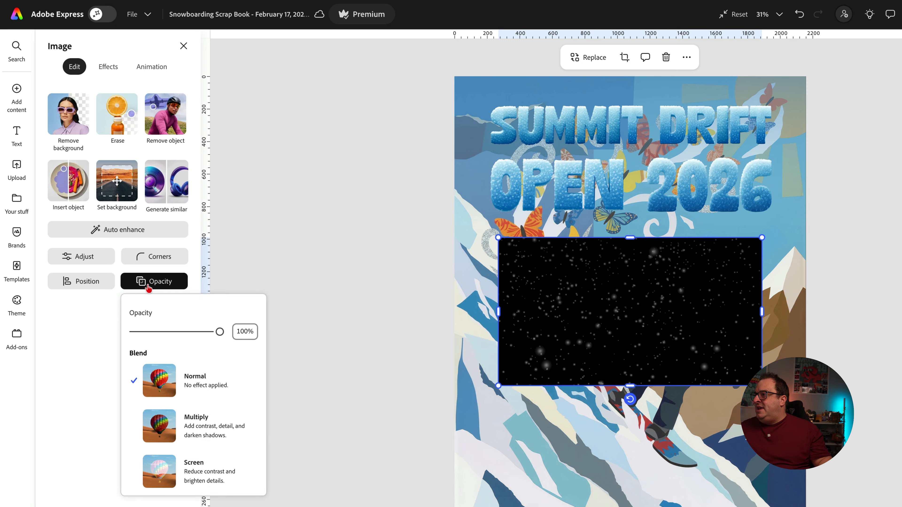
left_click(205, 422)
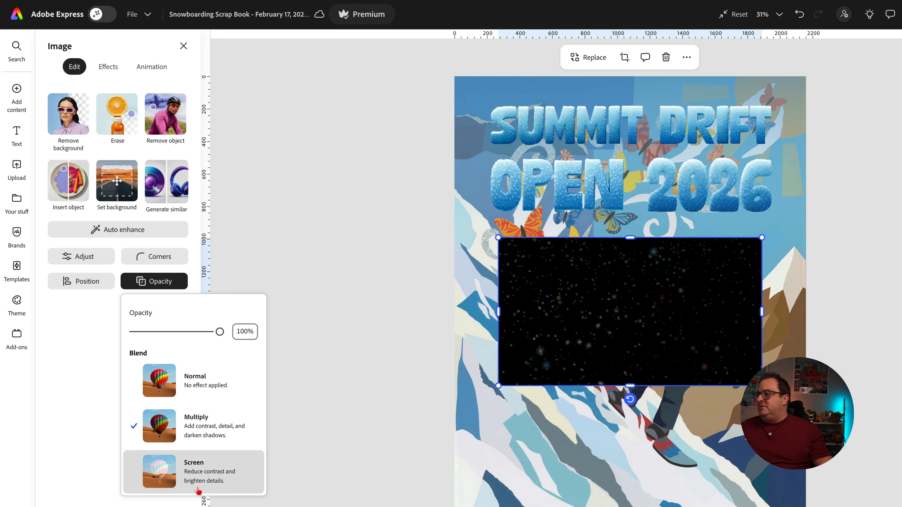
left_click(191, 474)
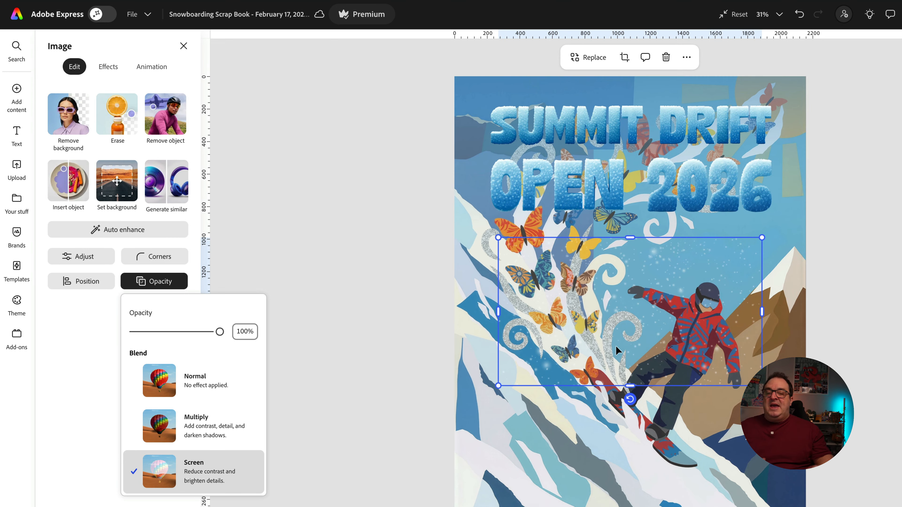
- Align the snow photo to the page's upper-left corner and stretch it to full page width, down to the snowboarder's board
left_click_drag(641, 323, 596, 155)
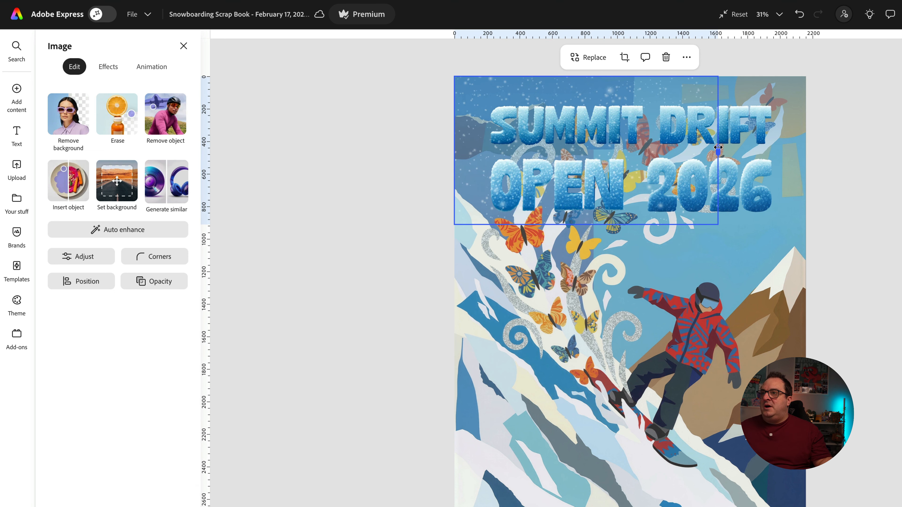
left_click_drag(718, 148, 806, 151)
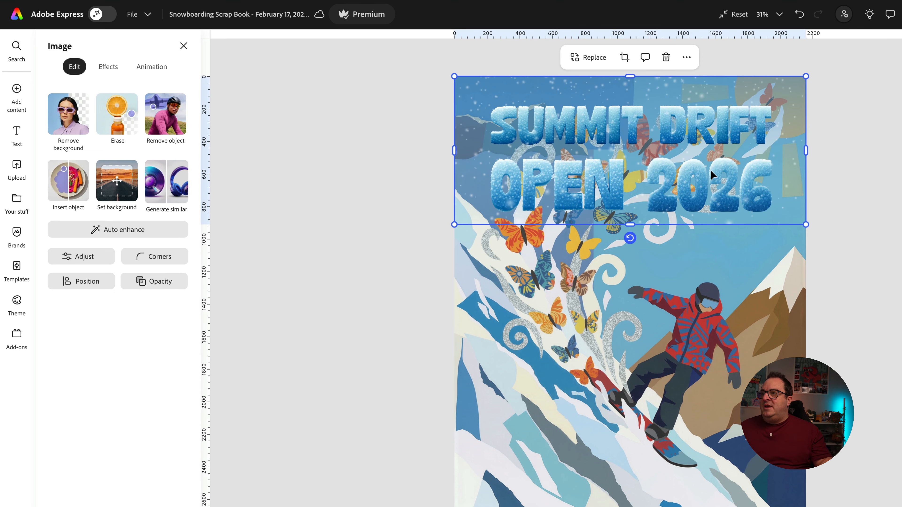
left_click_drag(629, 223, 644, 433)
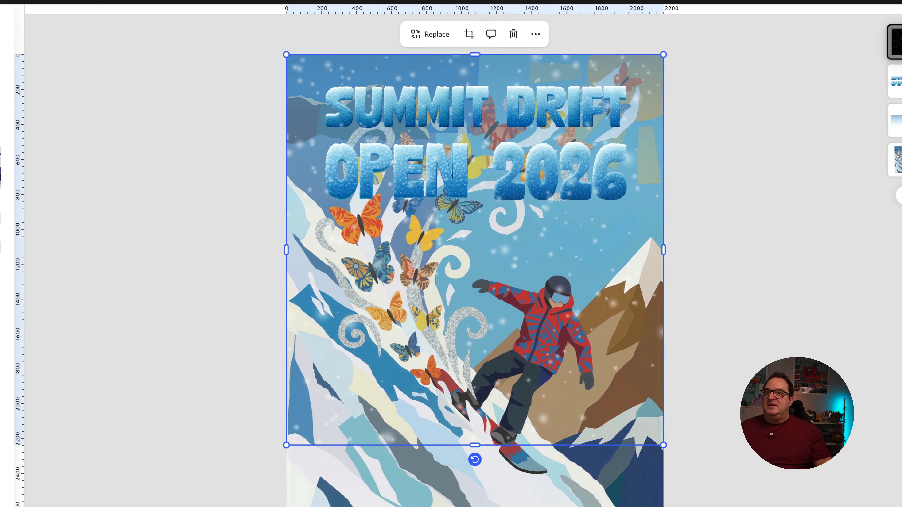
- Move the snow photo layer below the title and the gradient rectangle, directly above the poster artwork
left_click_drag(872, 38, 873, 76)
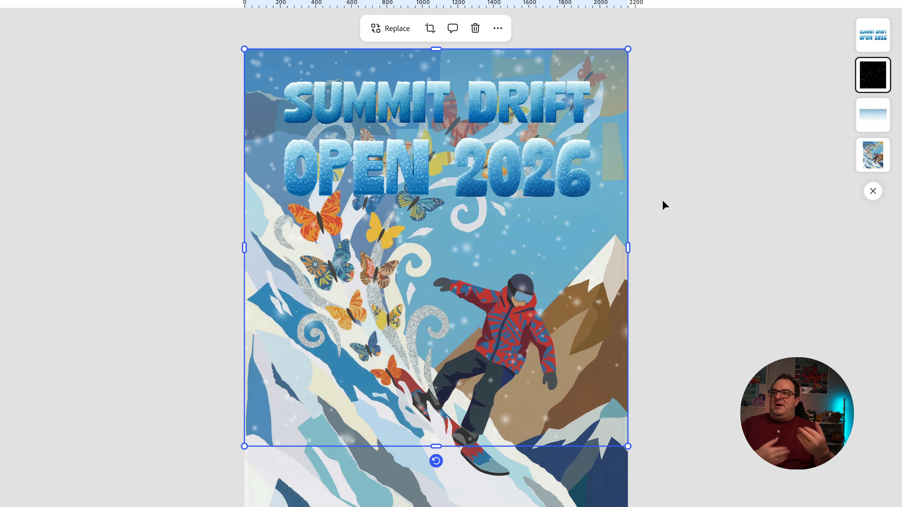
left_click_drag(872, 79, 872, 122)
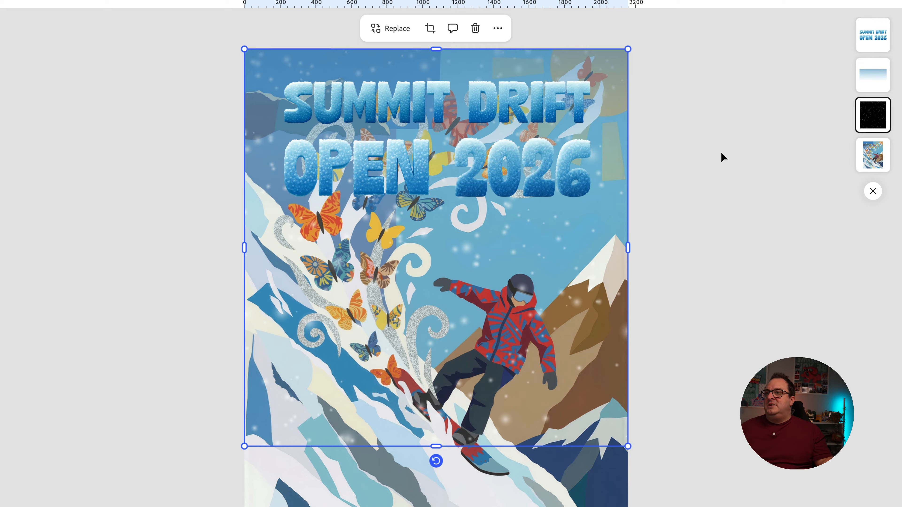
left_click(721, 152)
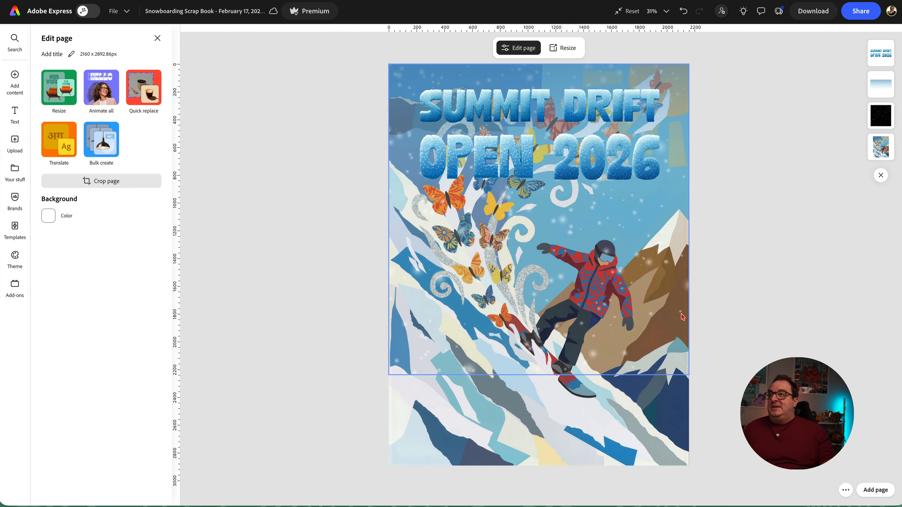
- Duplicate the gradient rectangle, rotate the copy 180°, and align it to the page's bottom edge across the full width
left_click(880, 88)
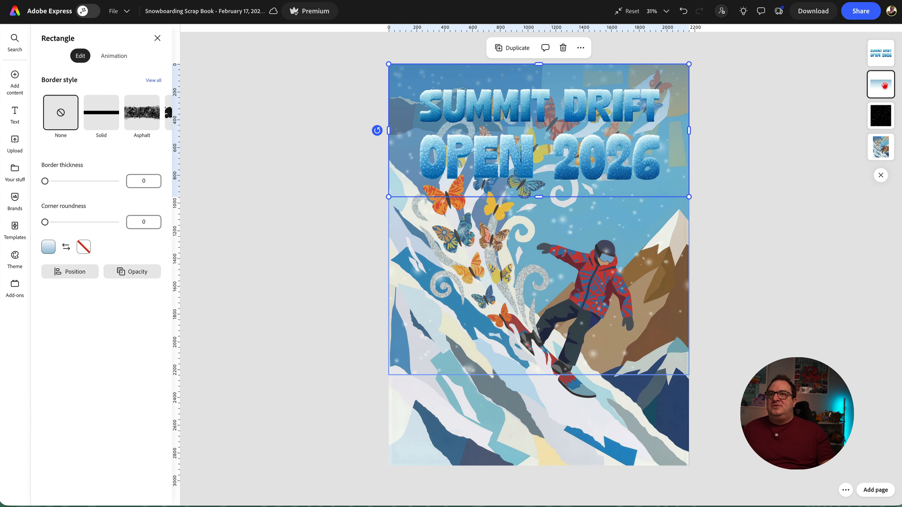
key("ctrl+d")
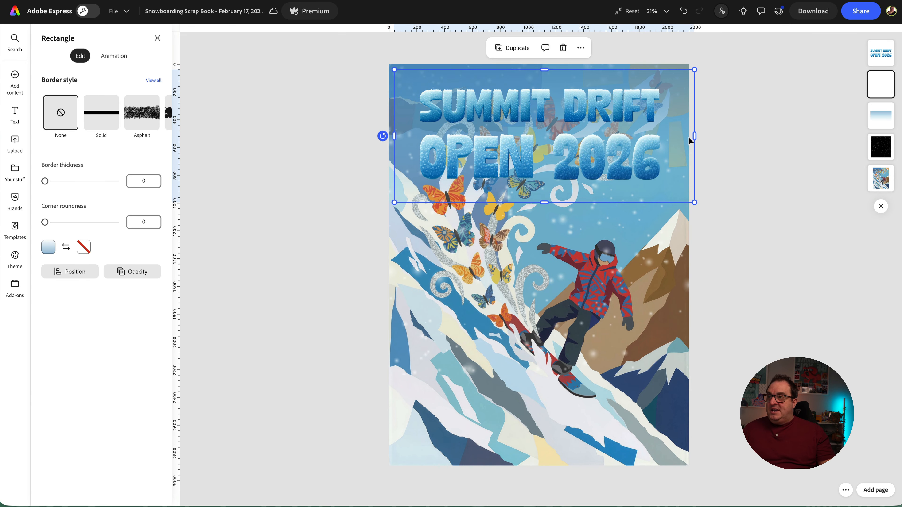
left_click_drag(678, 151, 667, 334)
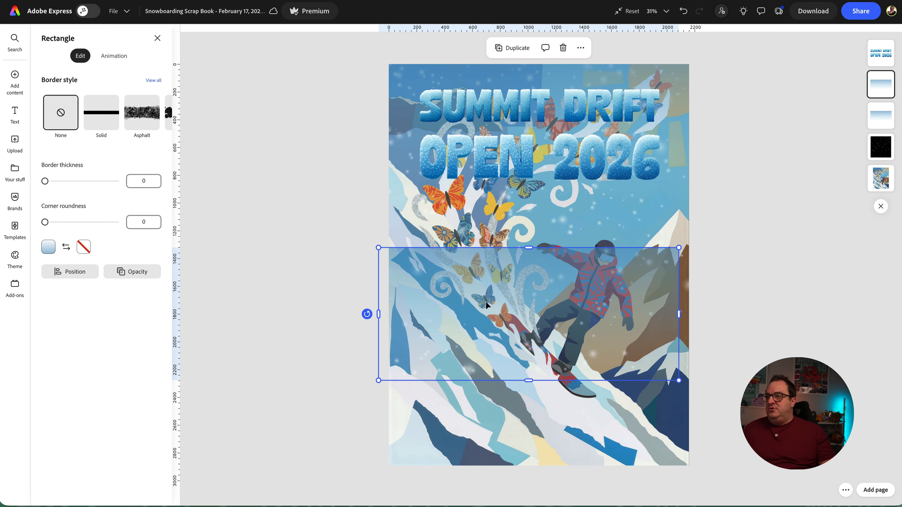
left_click_drag(368, 314, 653, 391)
left_click(735, 380)
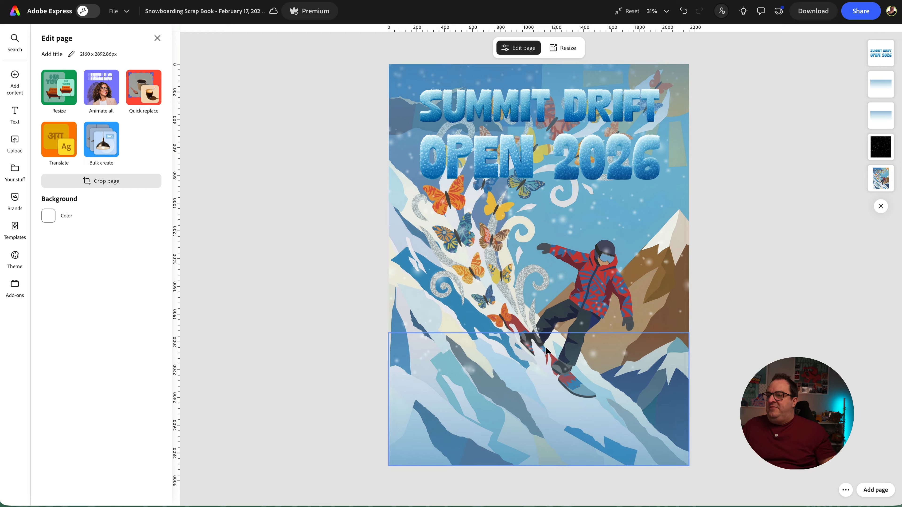
left_click(449, 388)
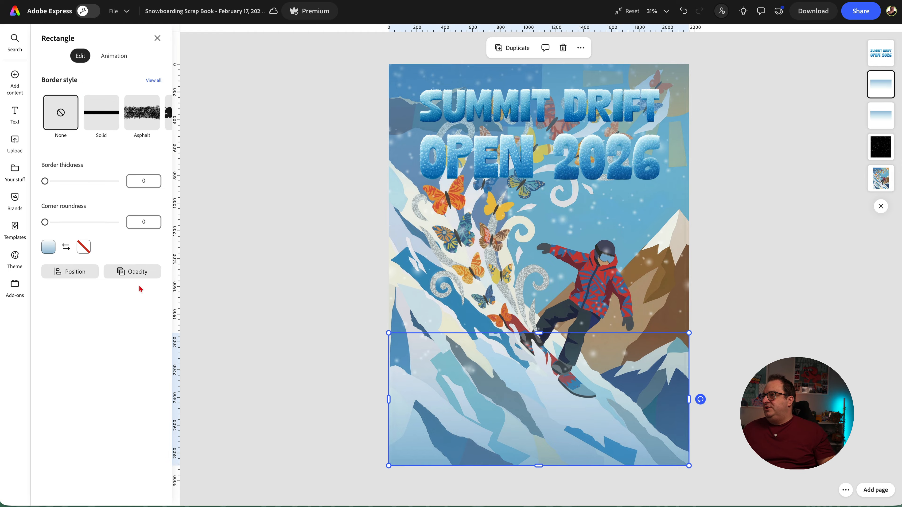
left_click(85, 273)
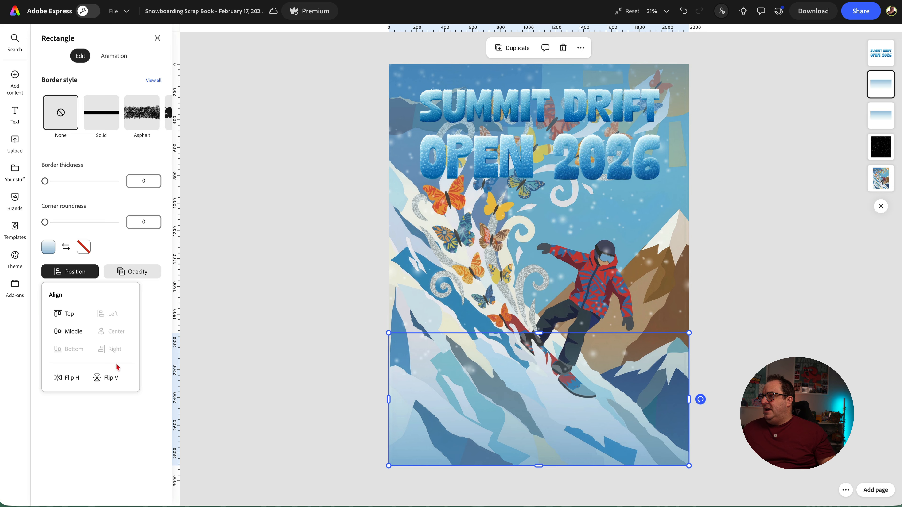
left_click(294, 255)
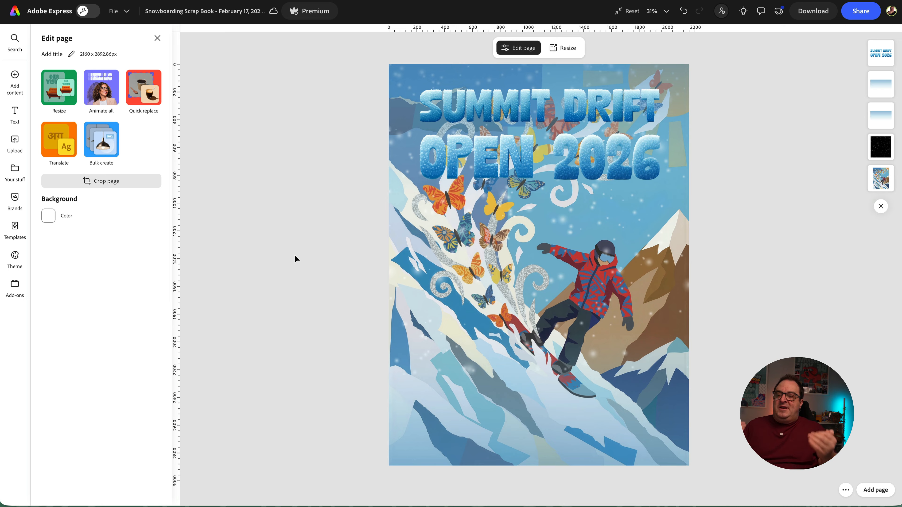
left_click(436, 414)
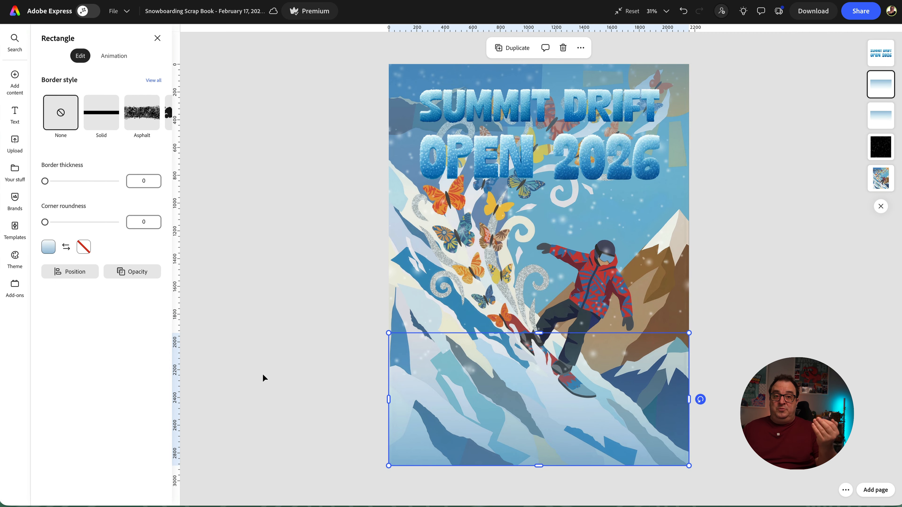
left_click(297, 347)
- Add the illustration of three people holding snowboards from the Snowboard design asset recommendations to the poster
left_click(12, 80)
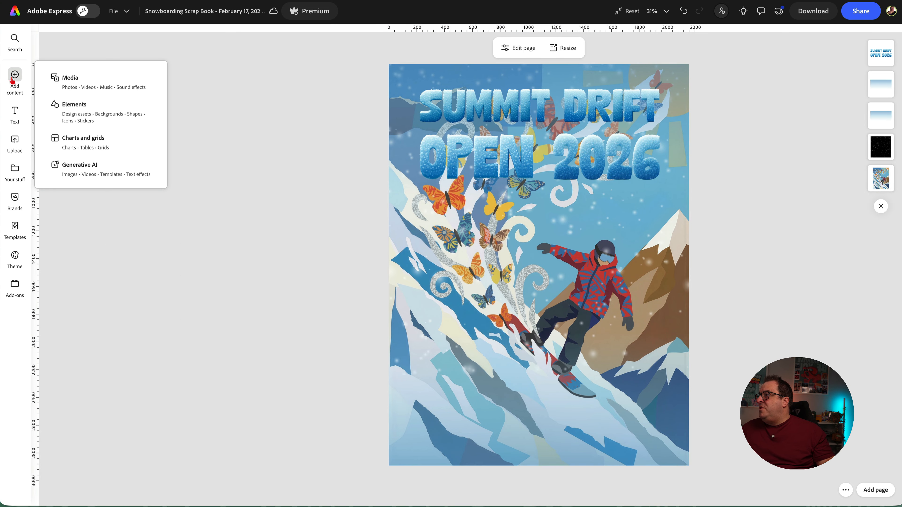
left_click(94, 117)
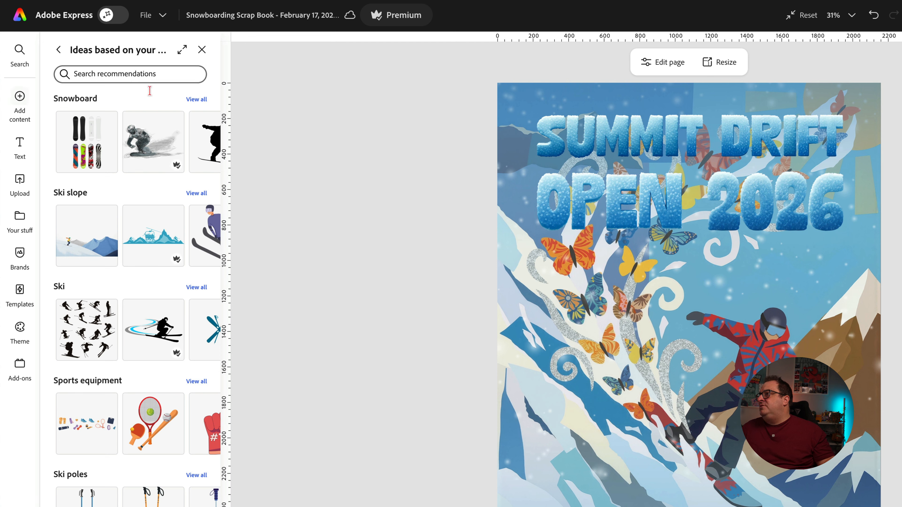
left_click(58, 50)
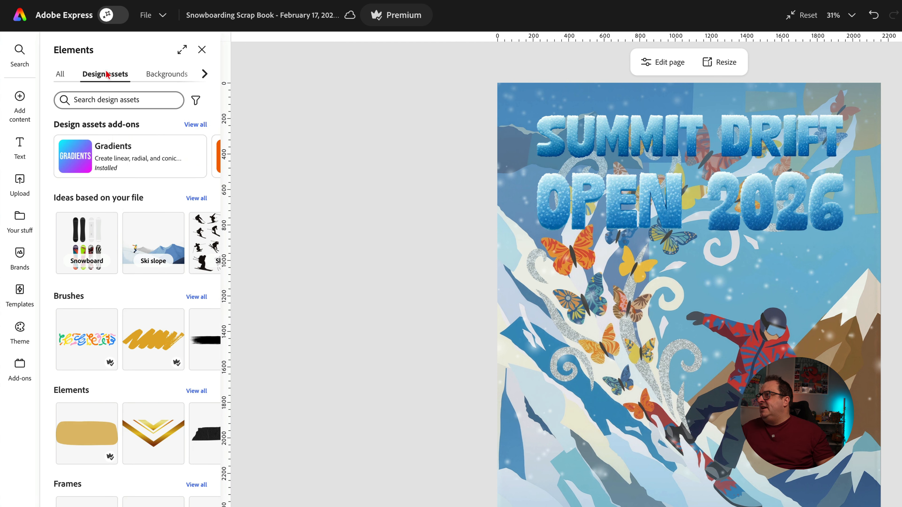
left_click(202, 205)
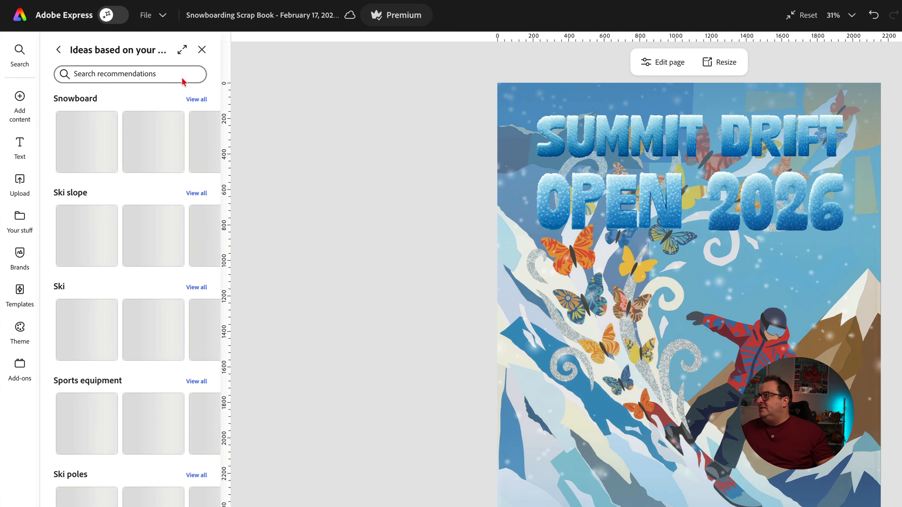
left_click(198, 101)
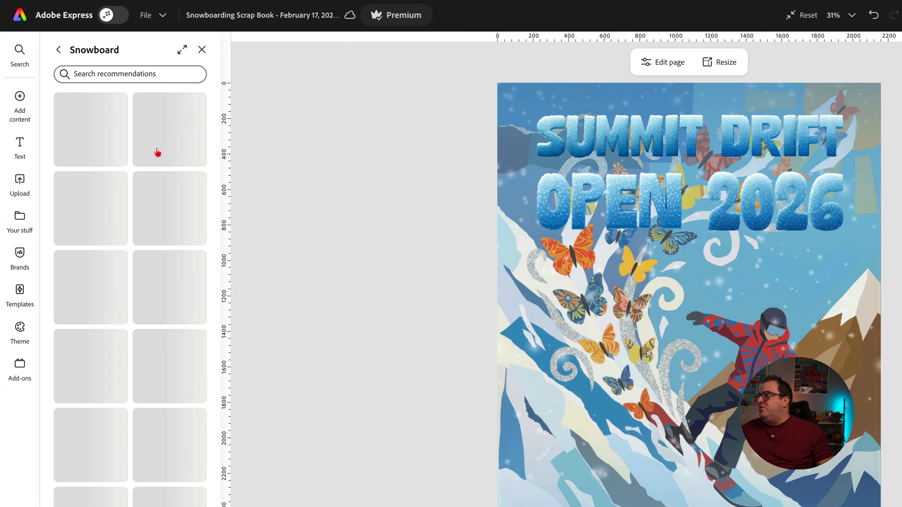
scroll(149, 261, "down", 1)
left_click_drag(88, 299, 683, 349)
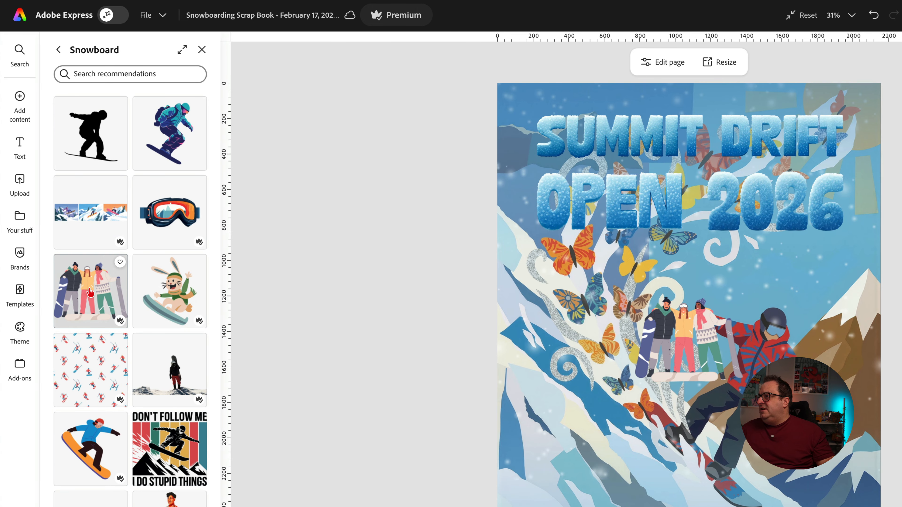
- Shrink the illustration of the three snowboarders and place it near the poster's lower-left corner
left_click_drag(639, 327, 573, 479)
left_click_drag(508, 374, 460, 424)
left_click(326, 385)
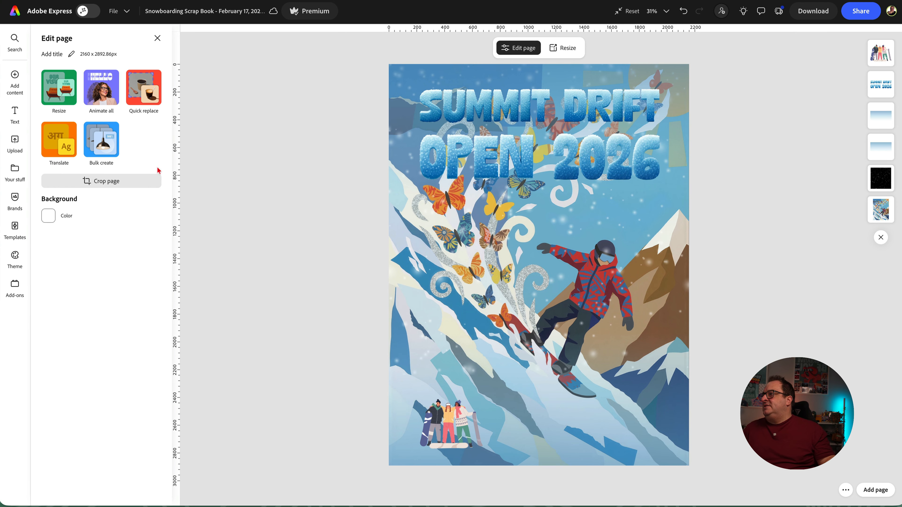
- Add an outlined rectangle shape to the poster and move it over the three snowboarders near the lower-left corner
left_click(21, 88)
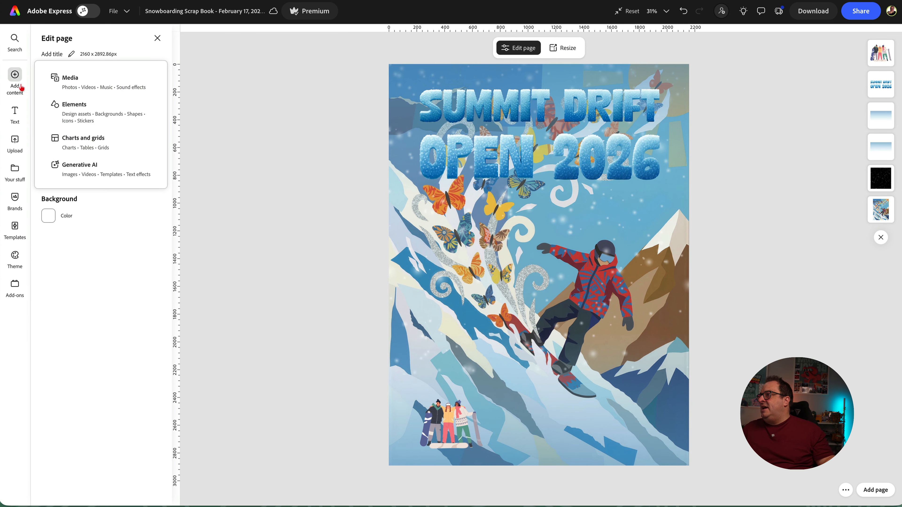
left_click(95, 114)
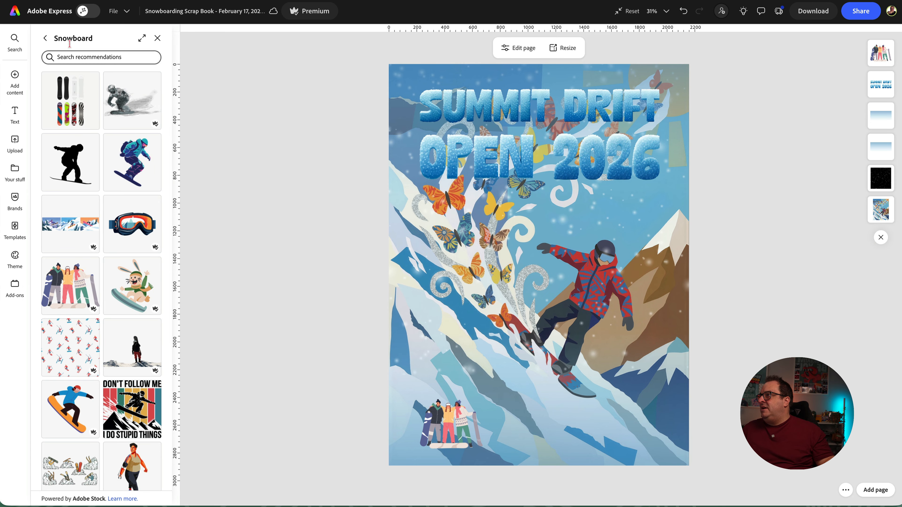
left_click(158, 38)
left_click(15, 142)
left_click(14, 82)
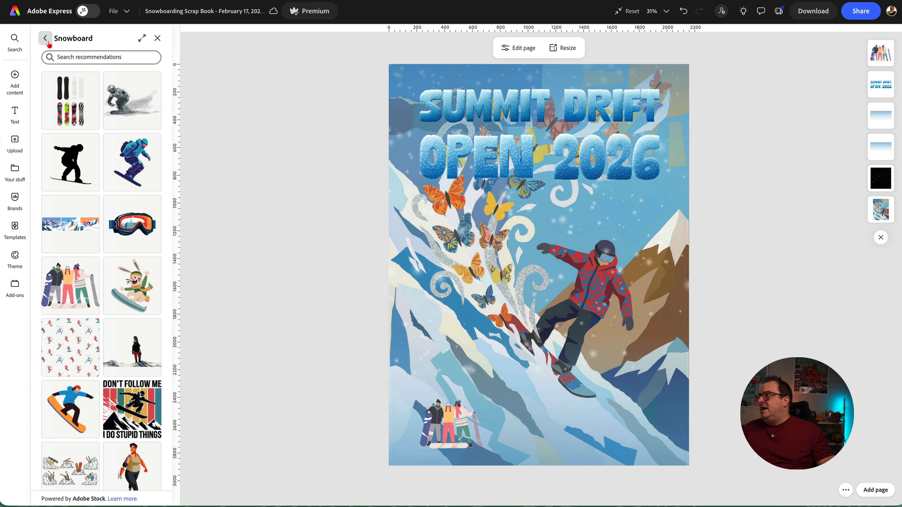
left_click(46, 38)
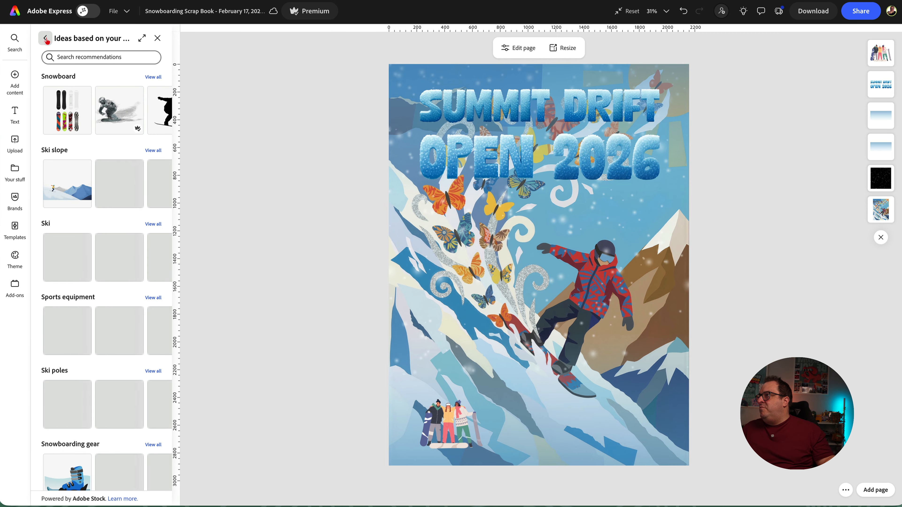
left_click(45, 38)
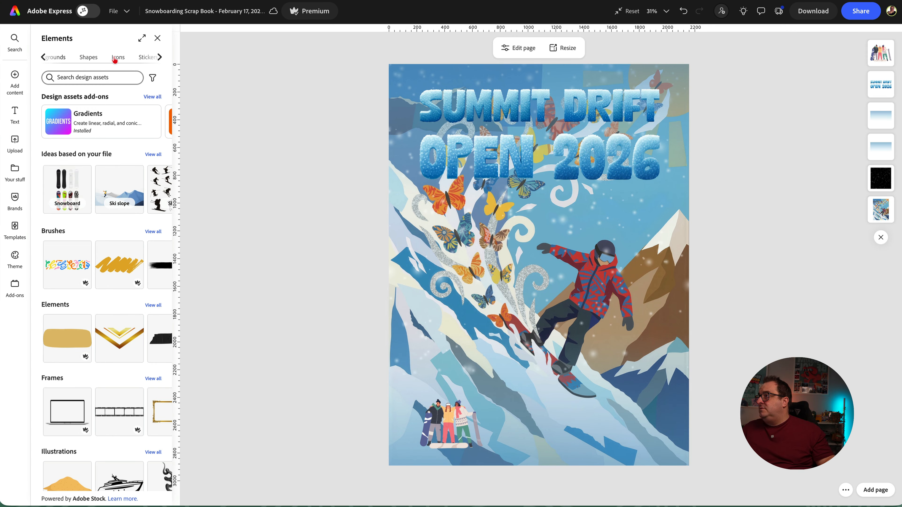
left_click(87, 59)
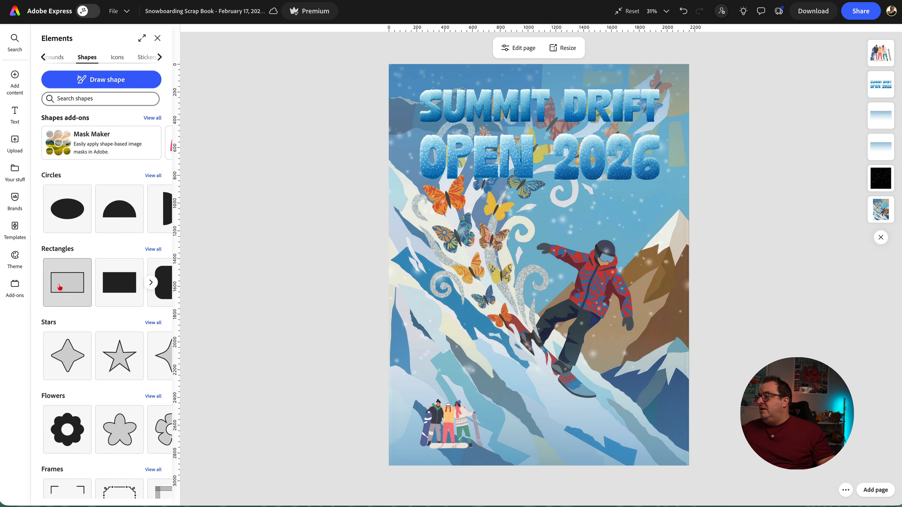
left_click(68, 285)
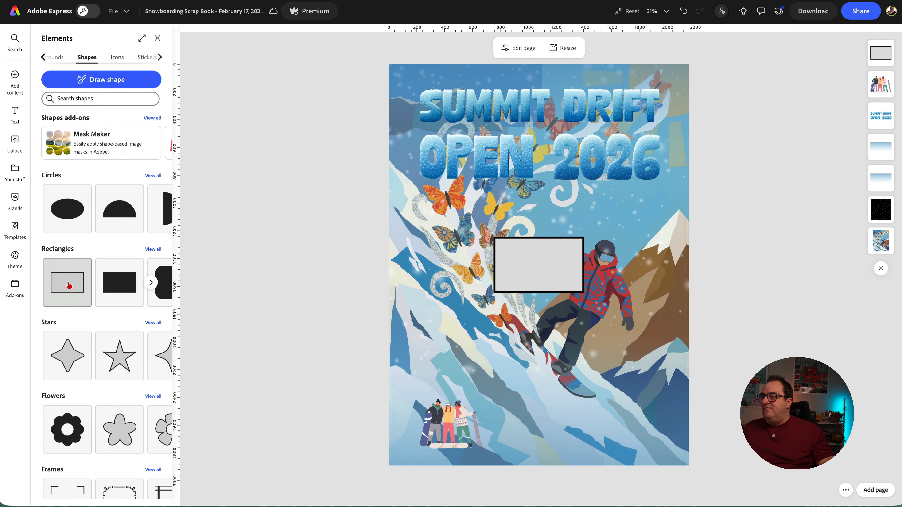
left_click(532, 273)
left_click_drag(538, 280, 463, 416)
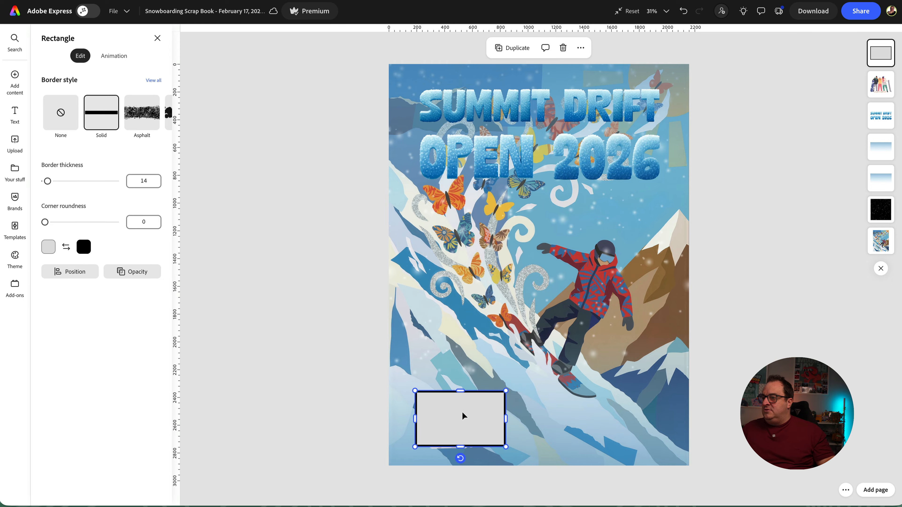
- Remove the rectangle's fill and set its border color to white
left_click(48, 246)
left_click(60, 339)
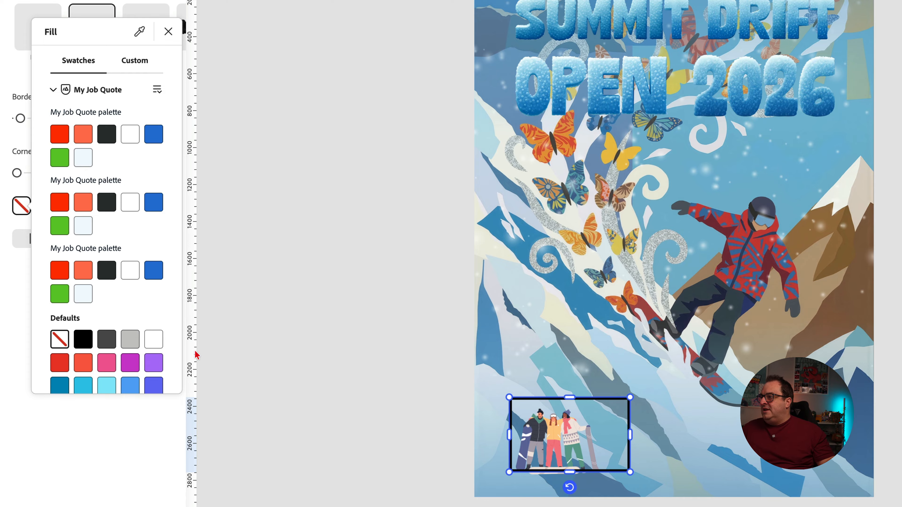
left_click(31, 334)
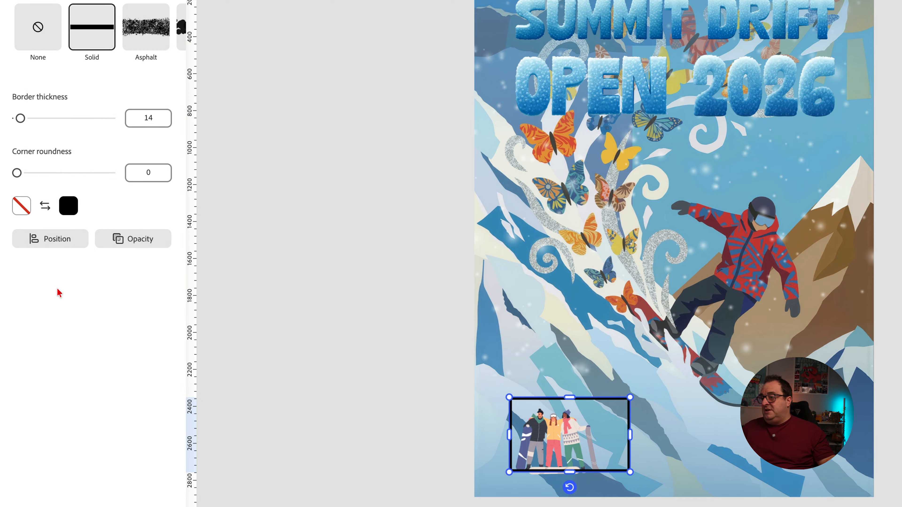
left_click(66, 211)
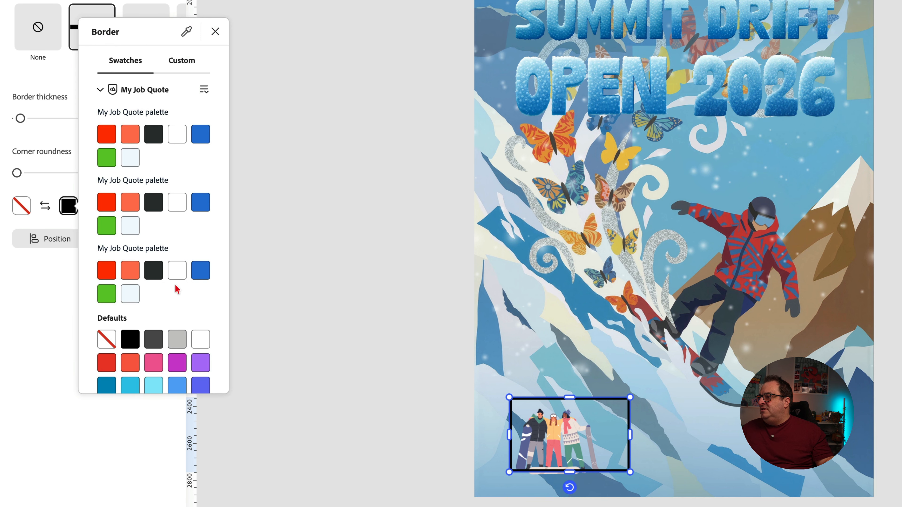
left_click(181, 273)
left_click(293, 290)
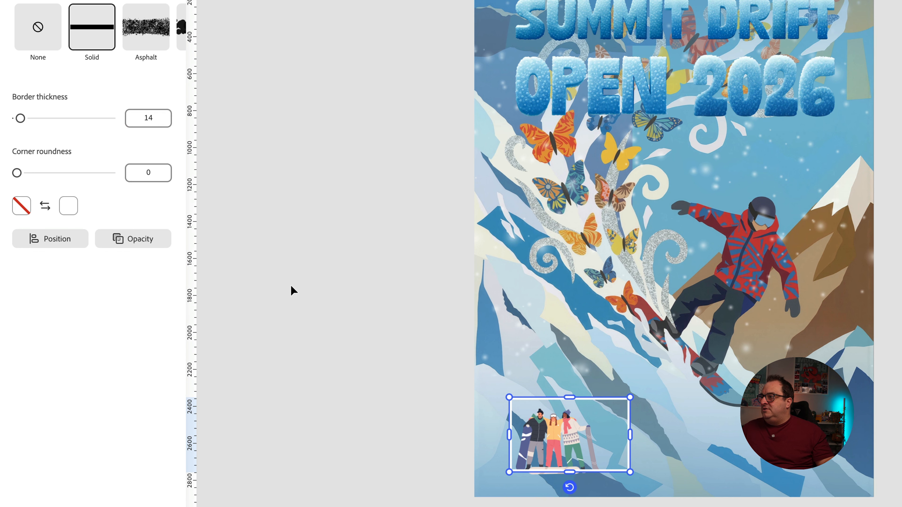
- Reduce the white frame's height from its upper edge and enlarge the illustration of the three snowboarders so they rise above the frame
left_click_drag(589, 440, 588, 443)
left_click_drag(557, 400, 556, 430)
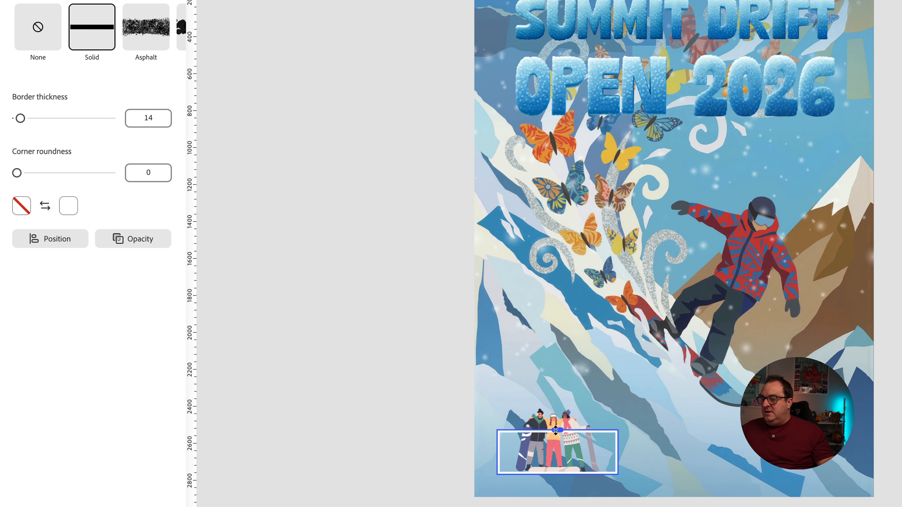
left_click(557, 418)
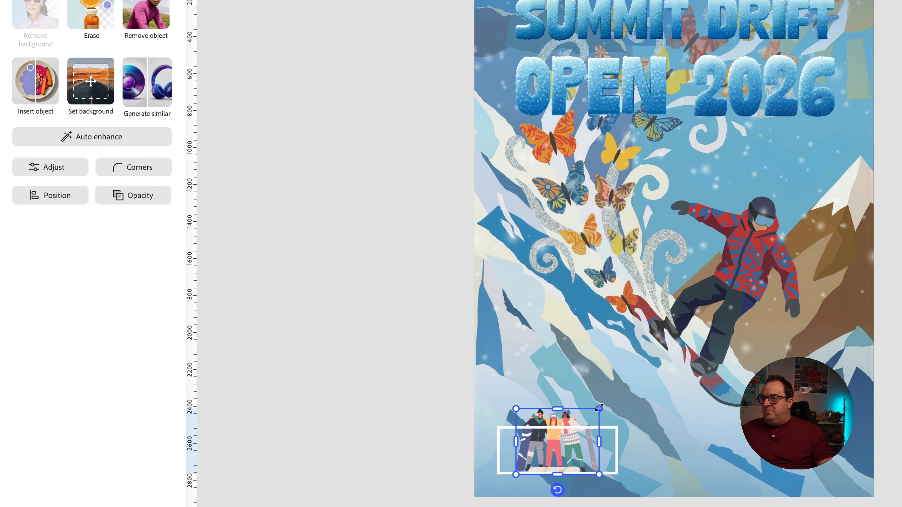
left_click_drag(600, 408, 638, 381)
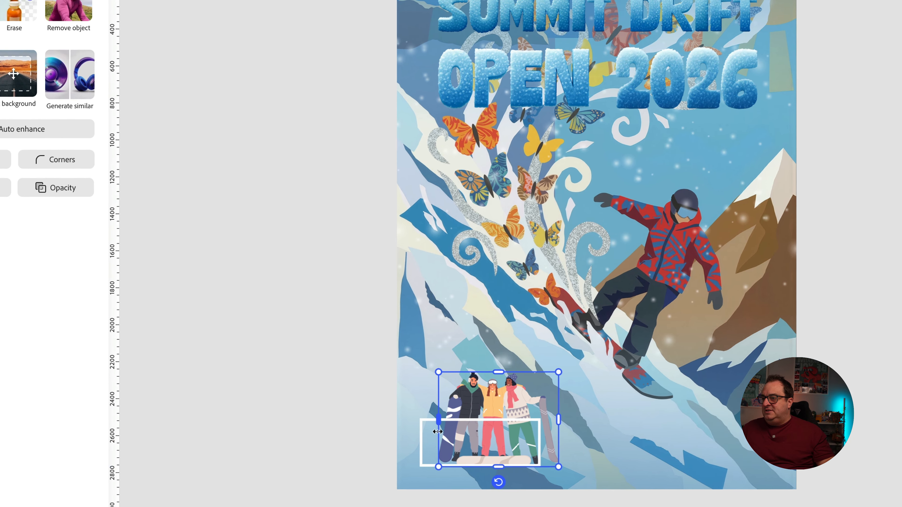
- Enlarge the white frame, stretch it across nearly the full poster width, and center it horizontally on the page
left_click(509, 440)
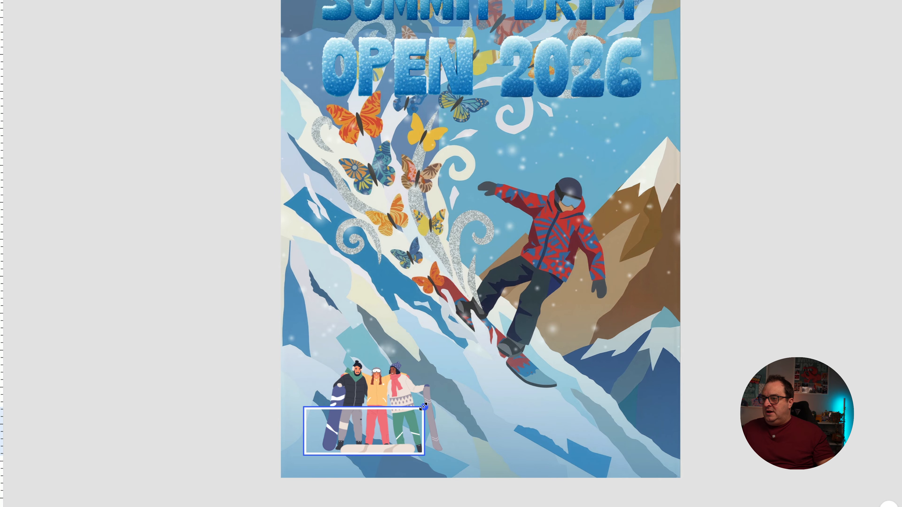
left_click_drag(424, 407, 489, 381)
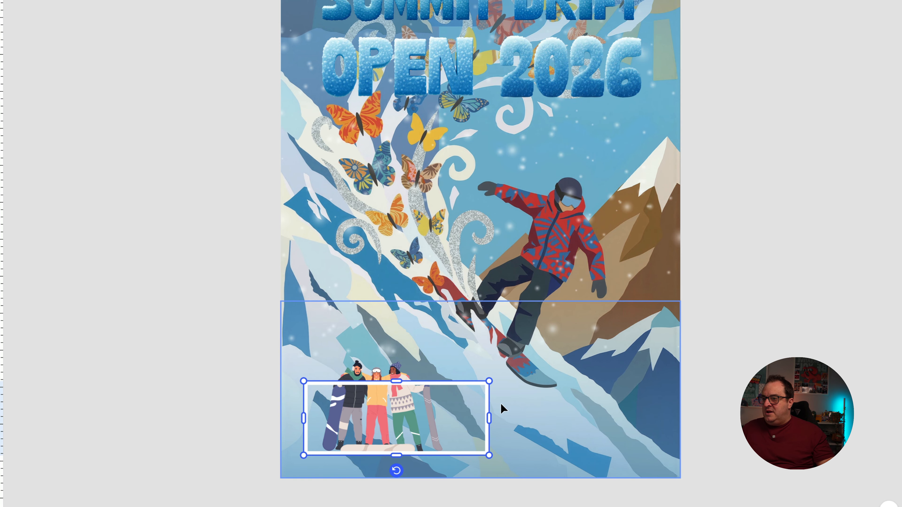
left_click_drag(493, 419, 653, 418)
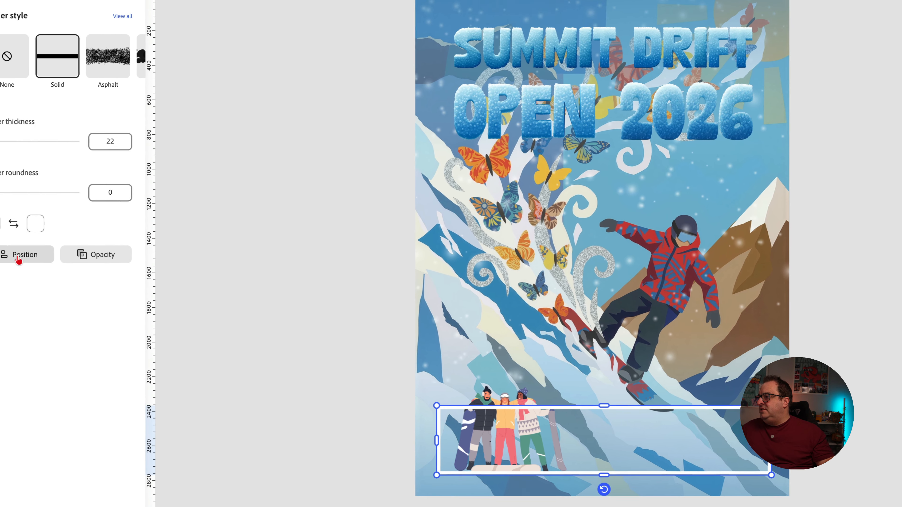
left_click(20, 258)
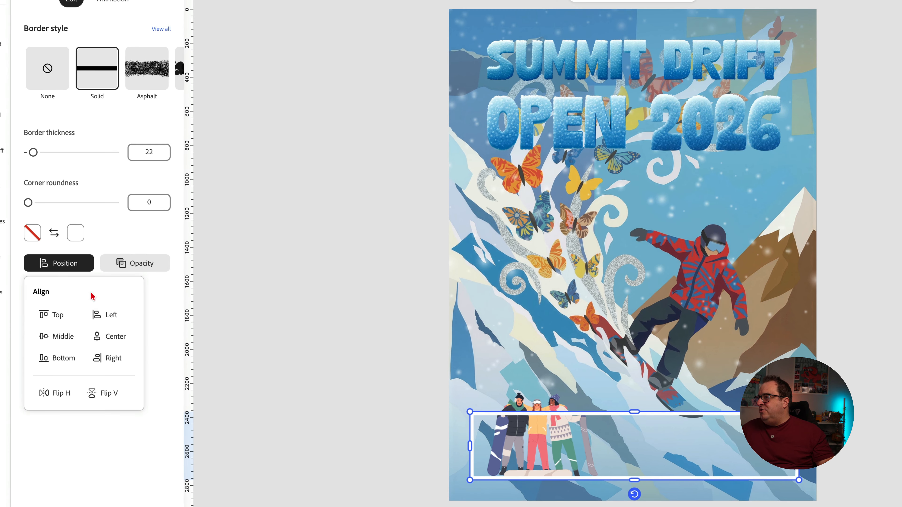
left_click(98, 337)
- Move the white frame's layer below the snowboarders illustration so the three people stand in front of it
left_click(529, 412)
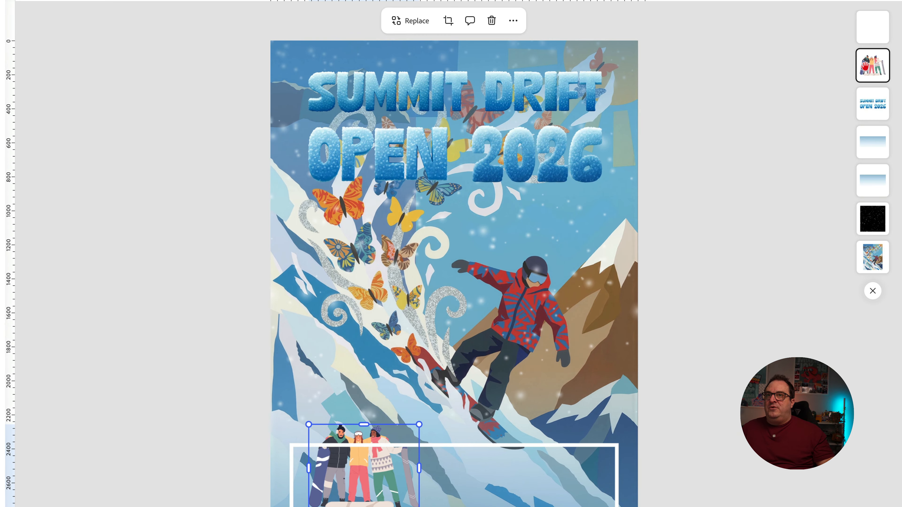
mouse_move(866, 26)
left_mouse_down()
mouse_move(865, 16)
mouse_move(861, 28)
left_mouse_up()
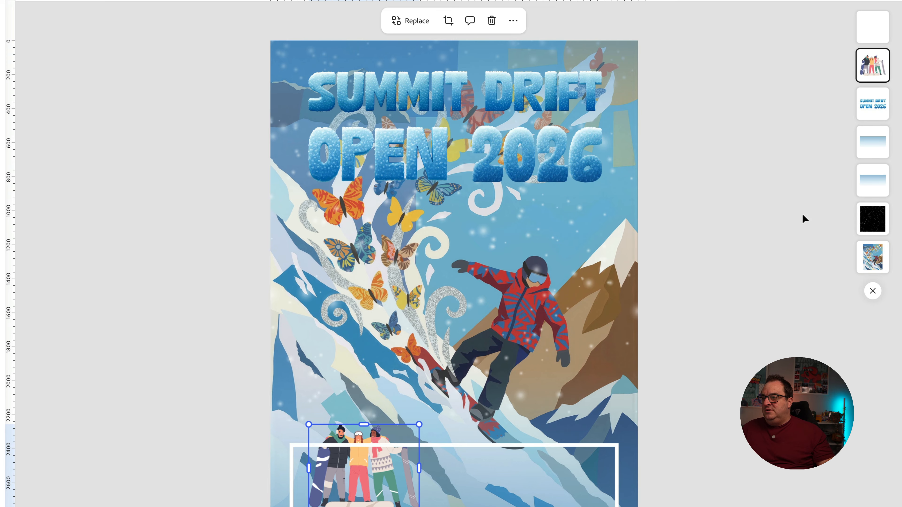
left_click(732, 451)
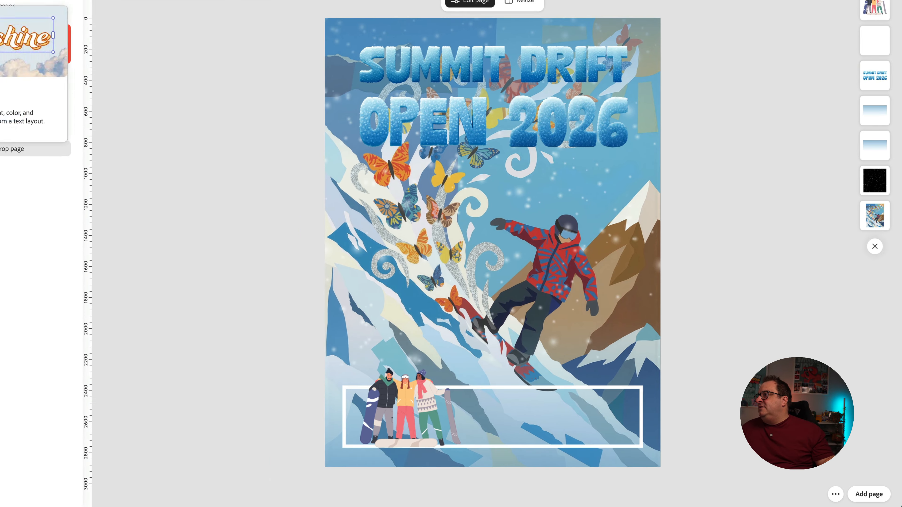
- Add a three-line white address text layout to the poster and place it inside the right end of the white frame
left_click(0, 82)
left_click(36, 12)
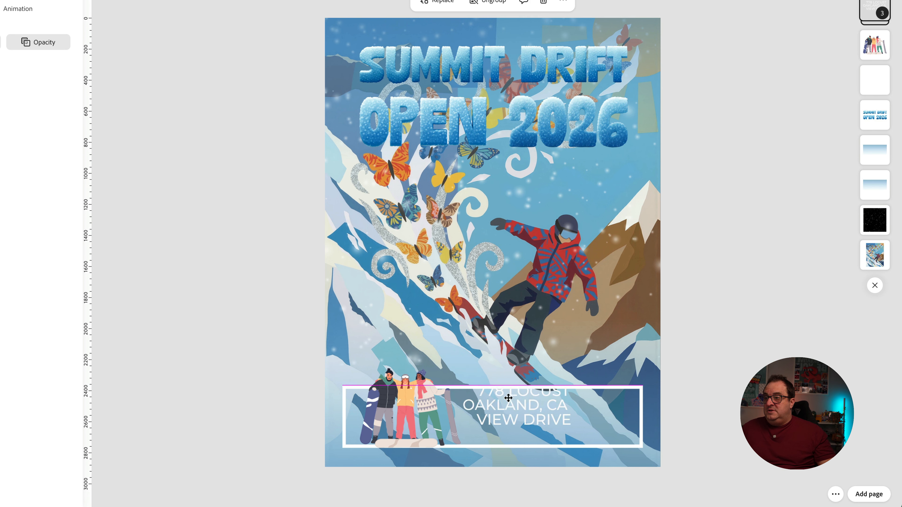
left_click_drag(482, 407, 567, 406)
key("Escape")
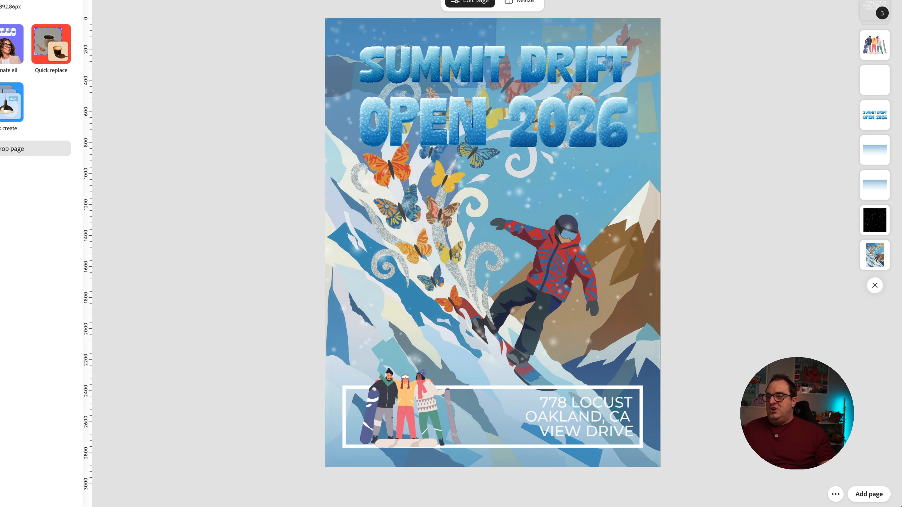